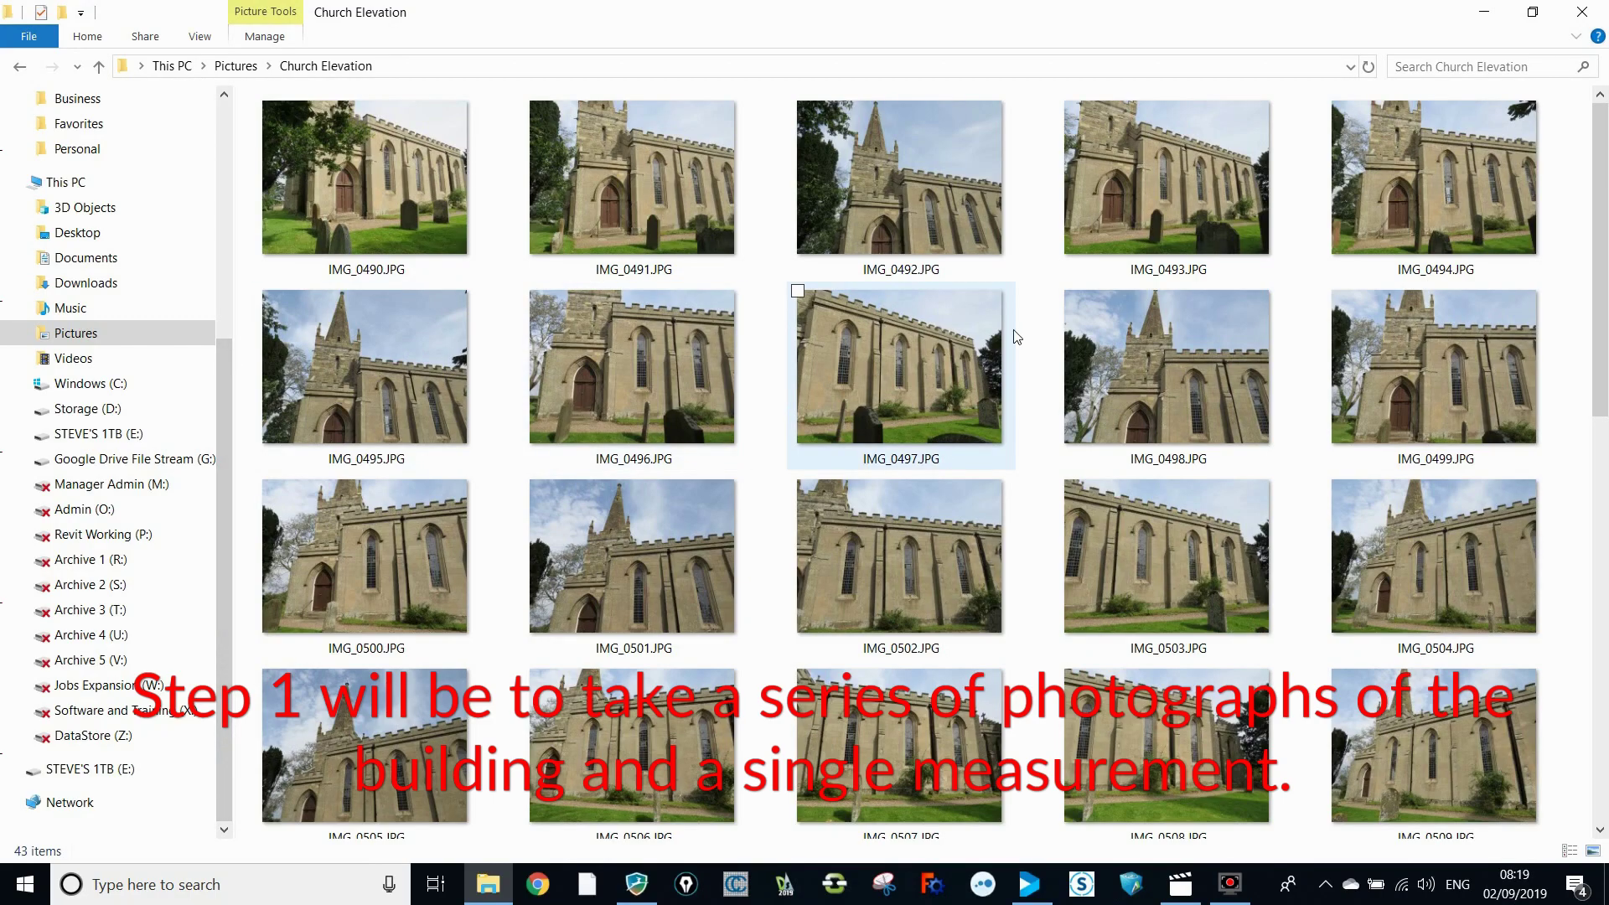
Orbit the reconstructed church model in Meshroom's 3D viewer to see it from another side.
scroll(1016, 336, "down", 2)
scroll(1016, 337, "down", 6)
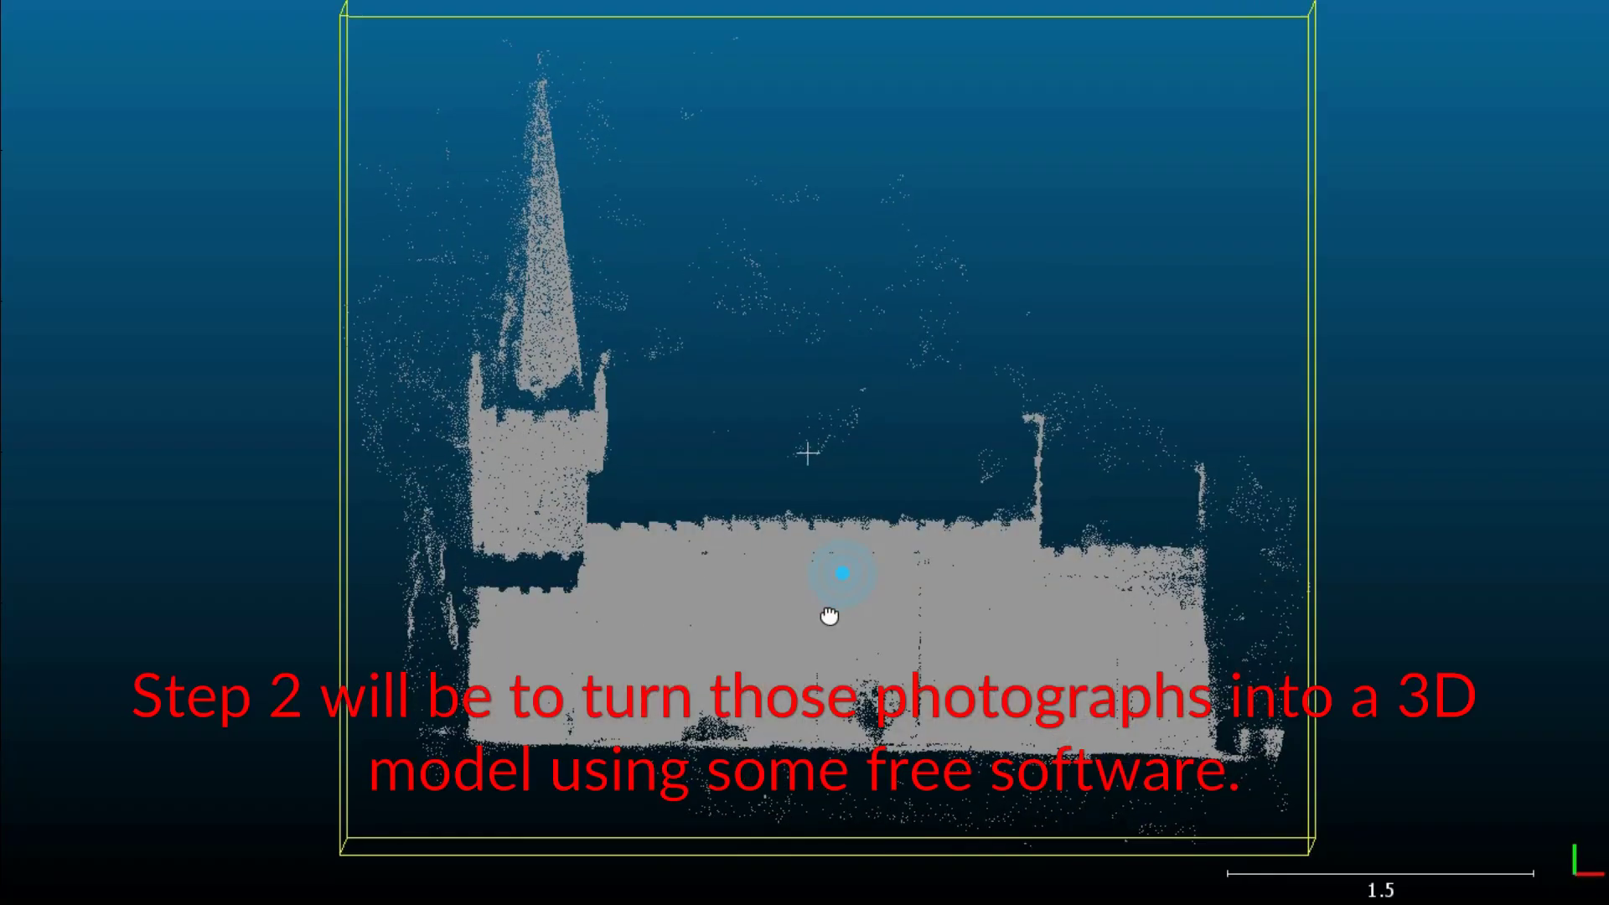
left_click_drag(830, 615, 425, 663)
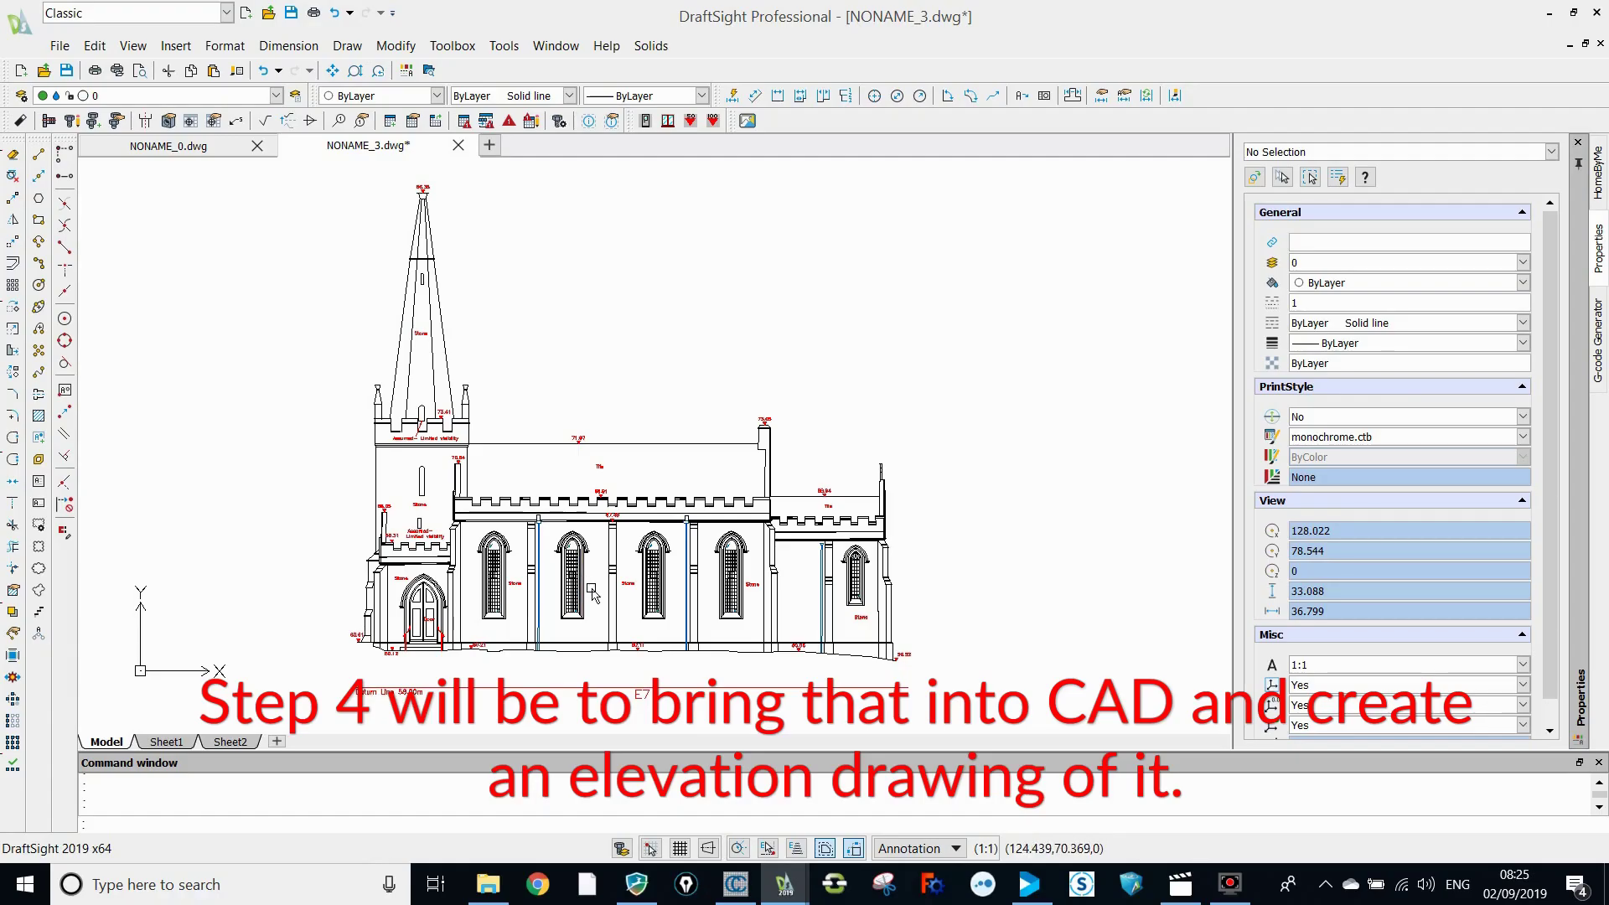
Zoom the church elevation drawing in closer on the nave windows.
scroll(662, 620, "up", 3)
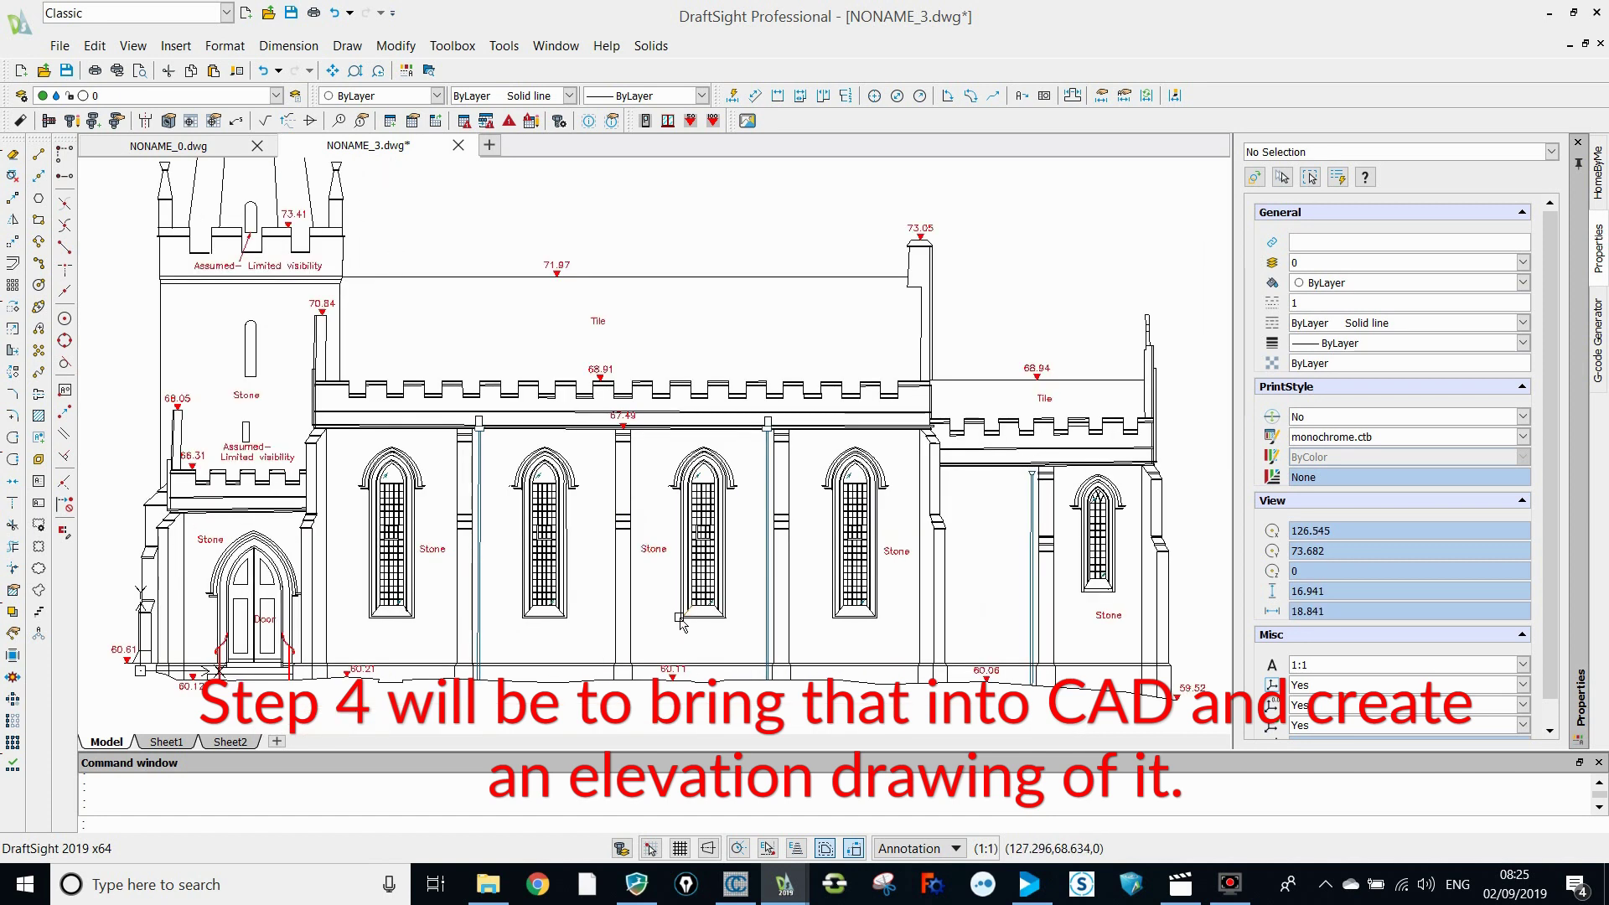
scroll(771, 601, "up", 2)
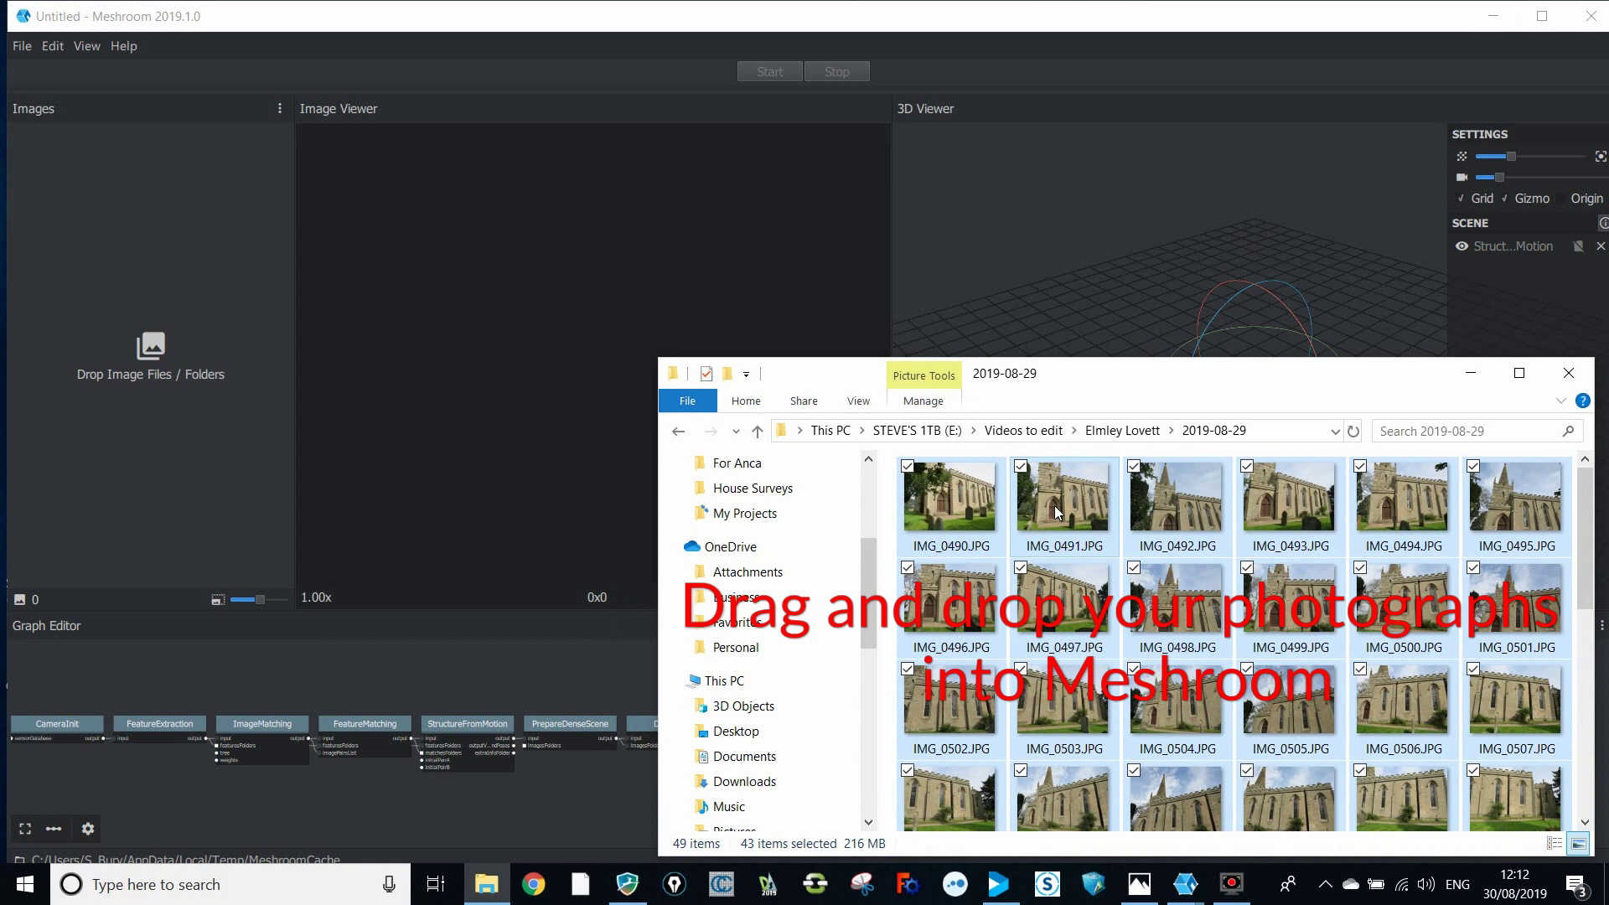
Add the selected church photos to Meshroom's Images panel and minimize File Explorer.
left_click_drag(1060, 513, 187, 405)
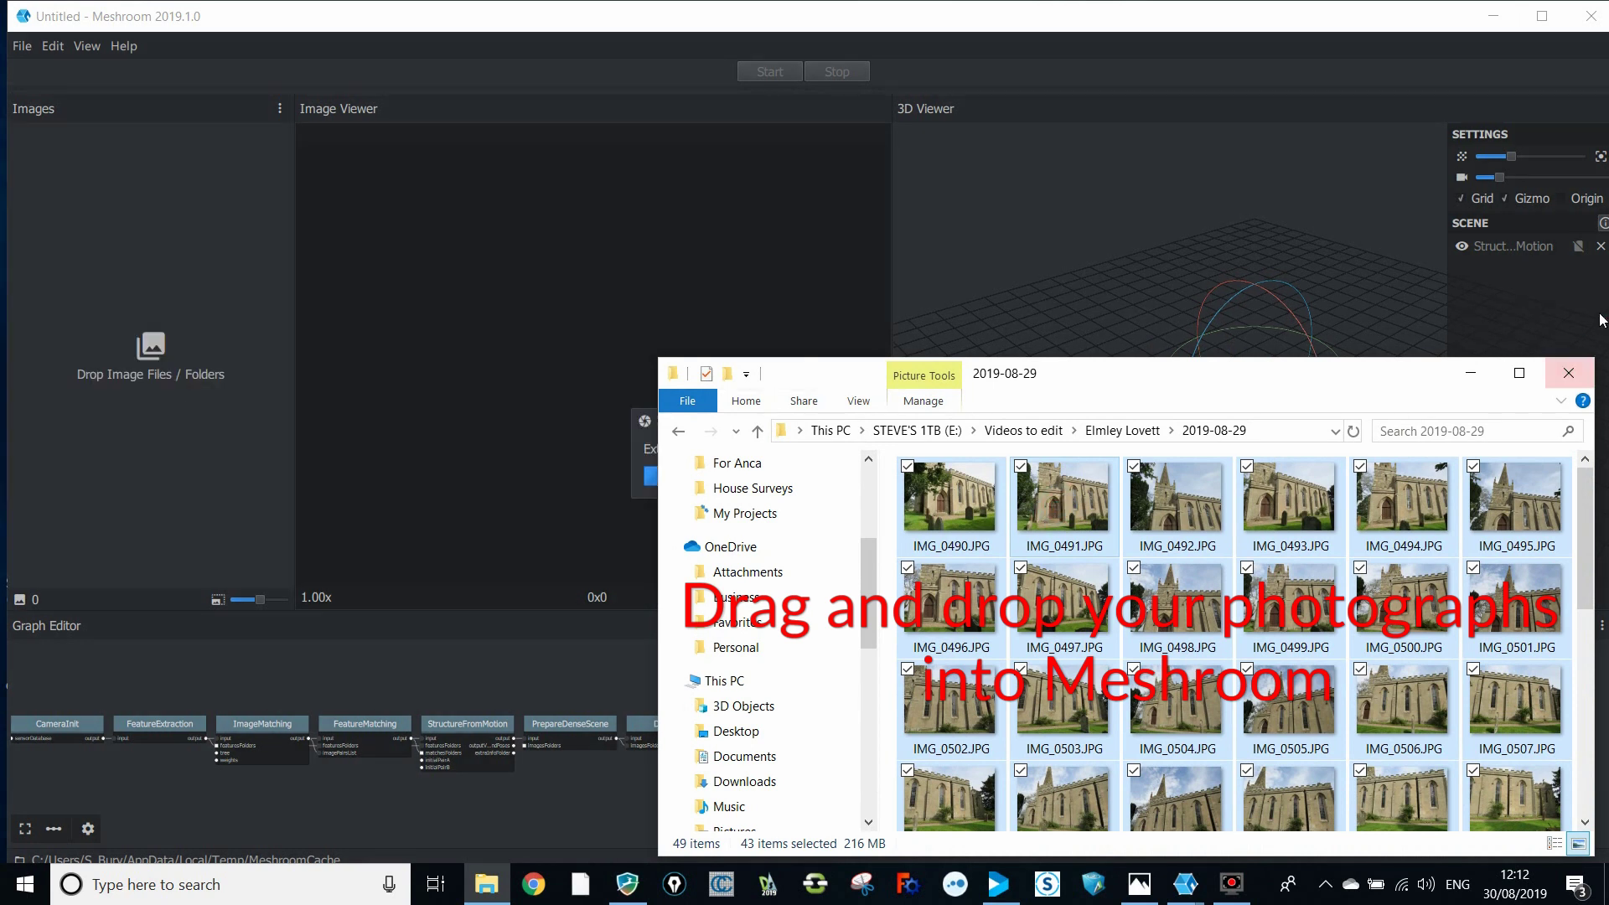
left_click(1472, 372)
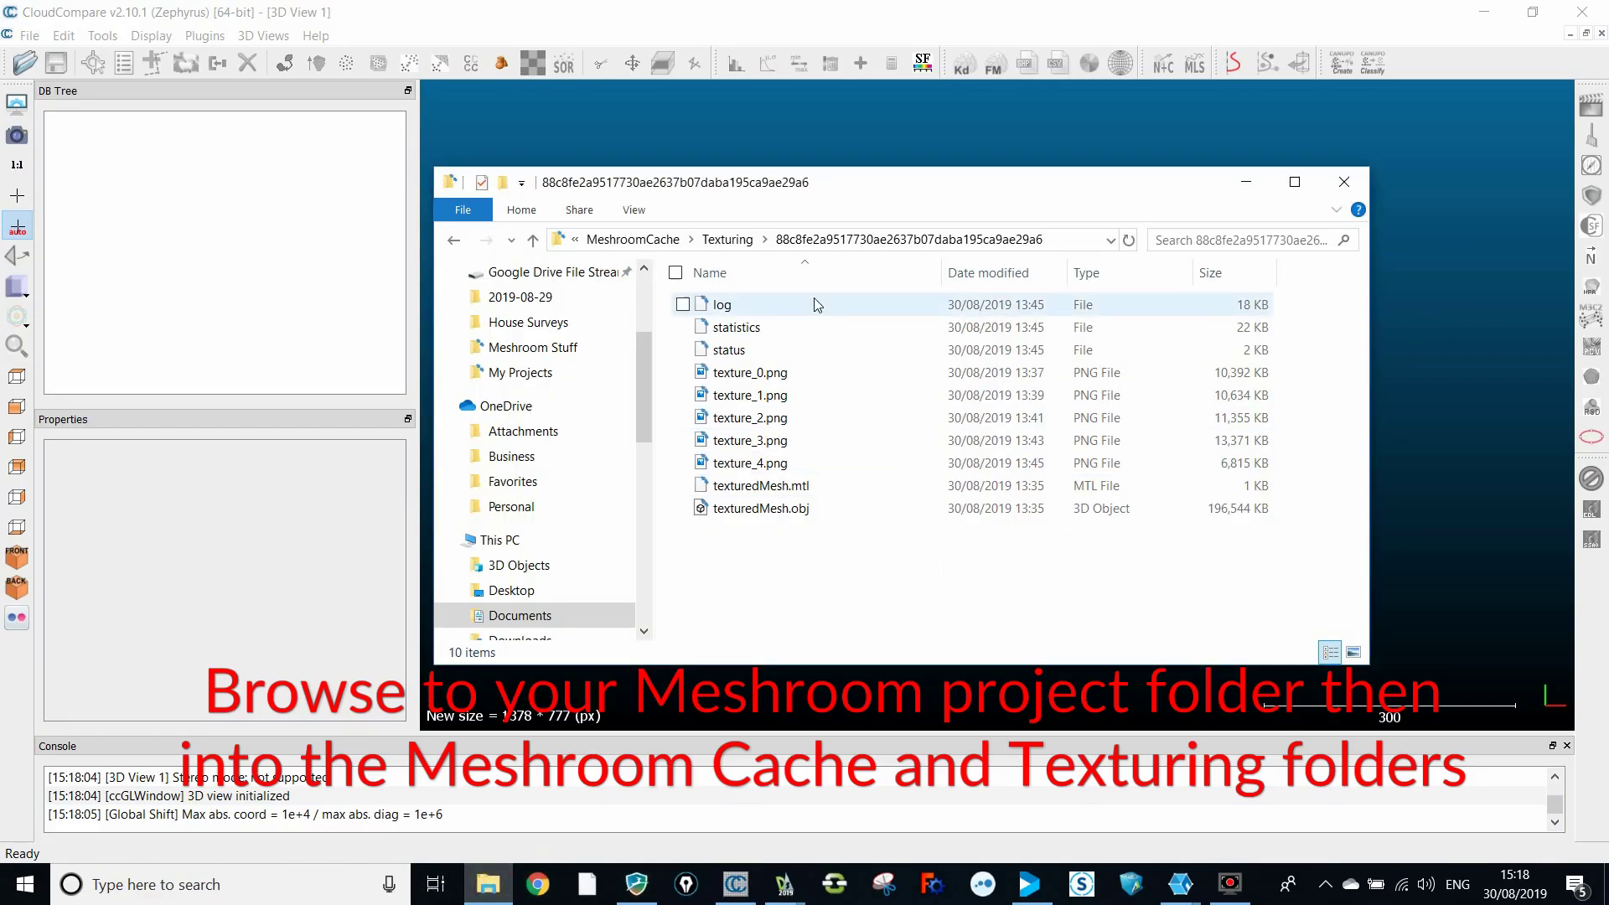
Load texturedMesh.obj from the Texturing cache folder into CloudCompare's 3D view.
left_click_drag(838, 182, 1273, 143)
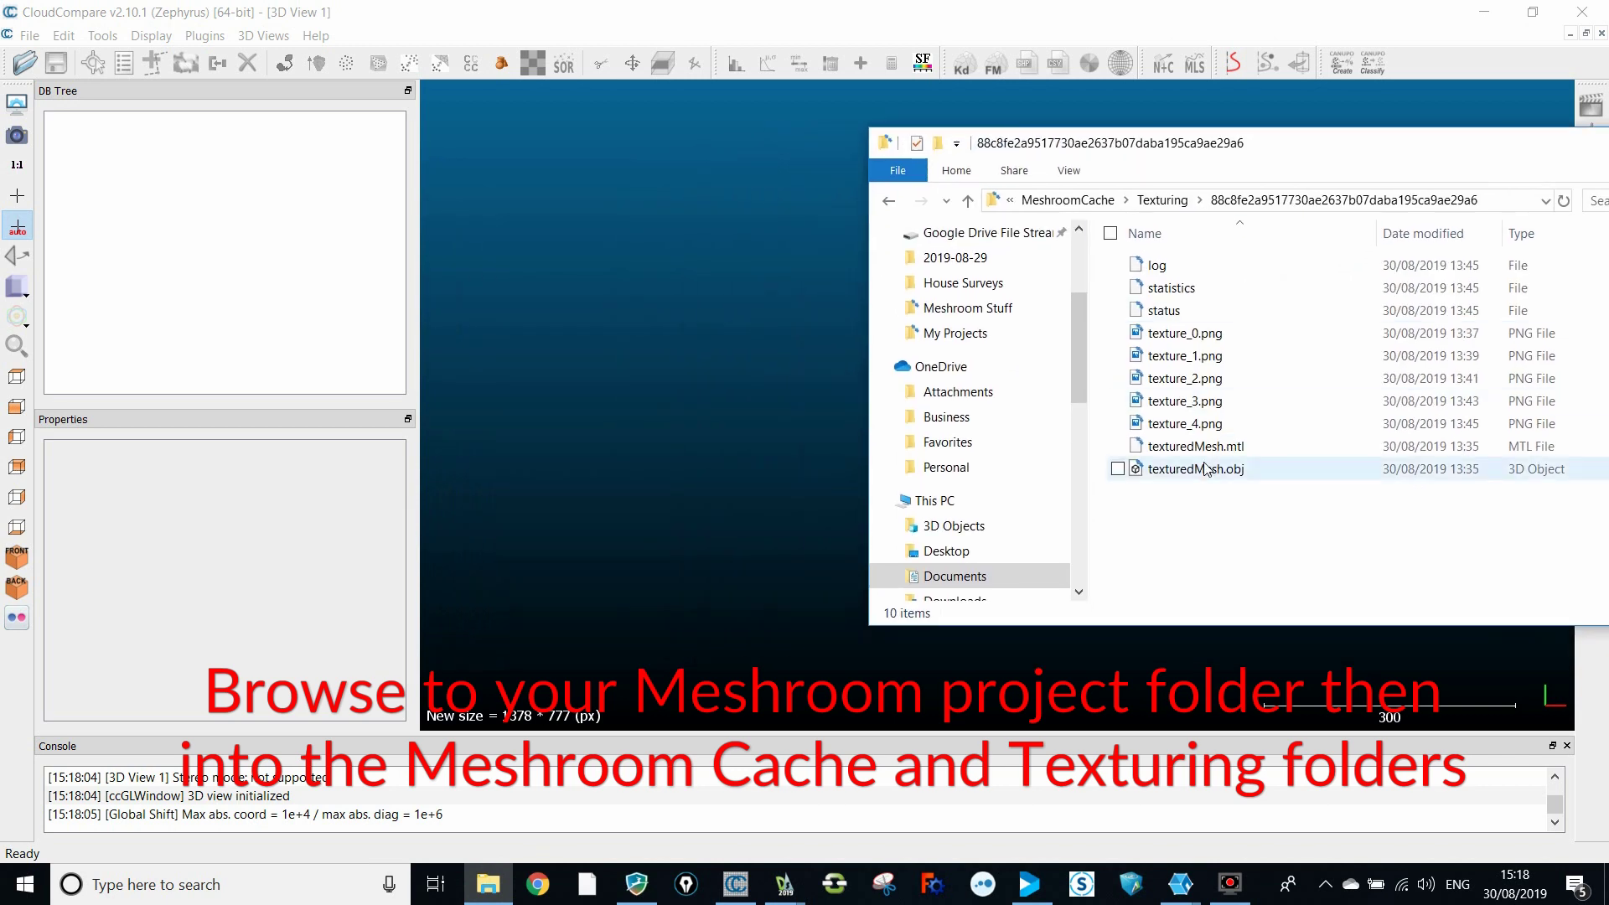
left_click_drag(1207, 469, 775, 545)
left_click_drag(1486, 147, 1224, 218)
left_click(1426, 203)
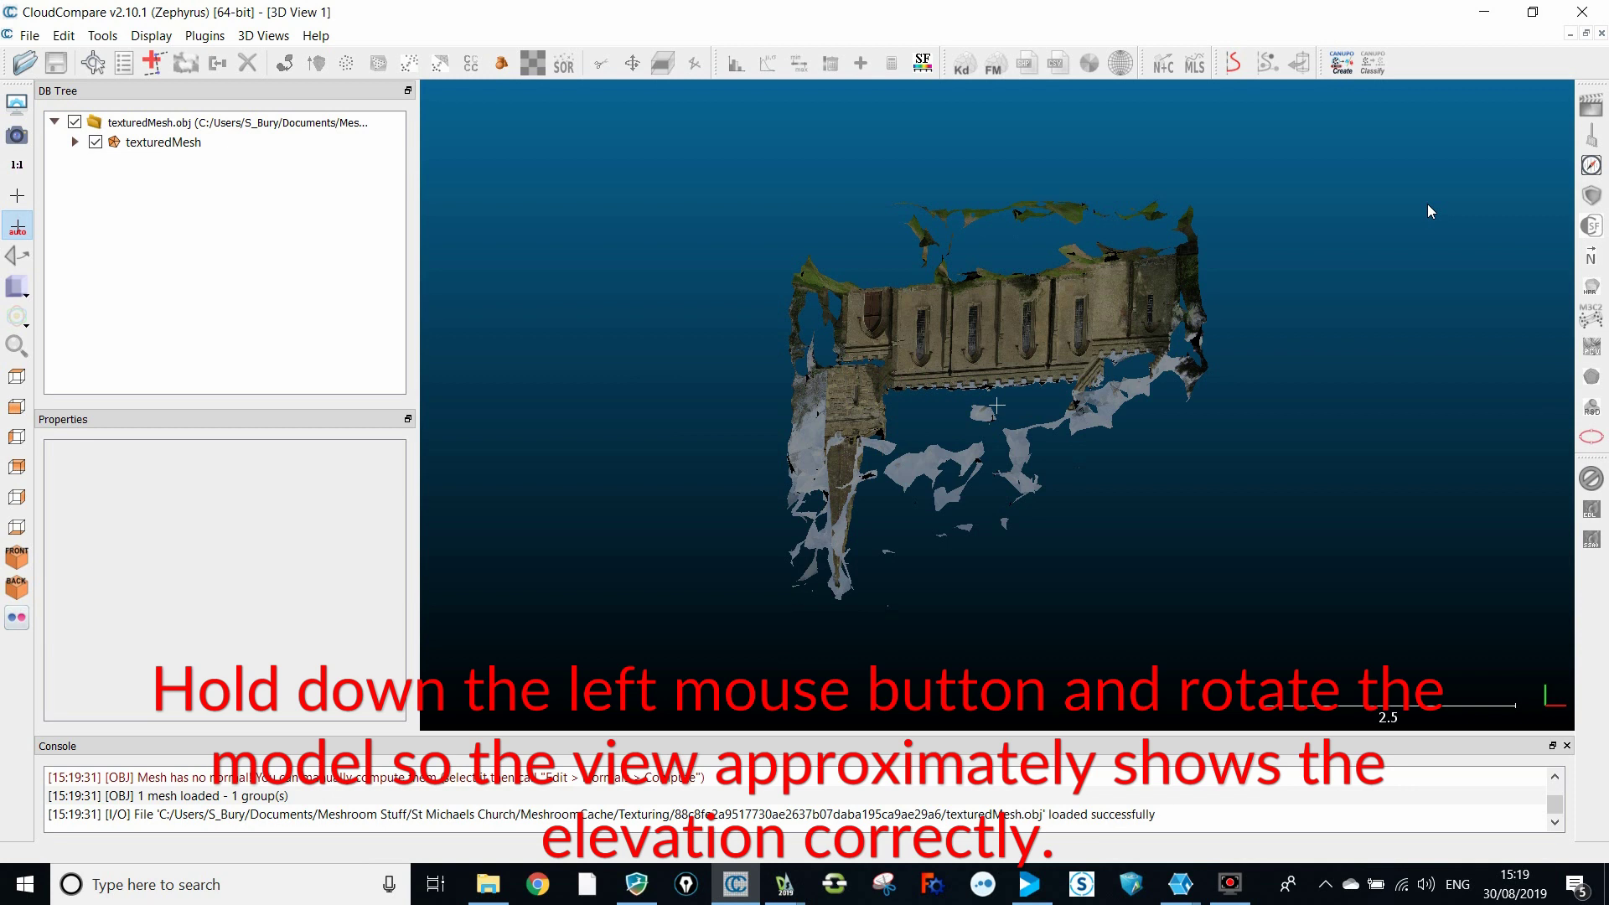
Set the rotation centre on the church wall and rotate the model to face its side elevation.
left_click_drag(1341, 319, 926, 513)
left_click(17, 195)
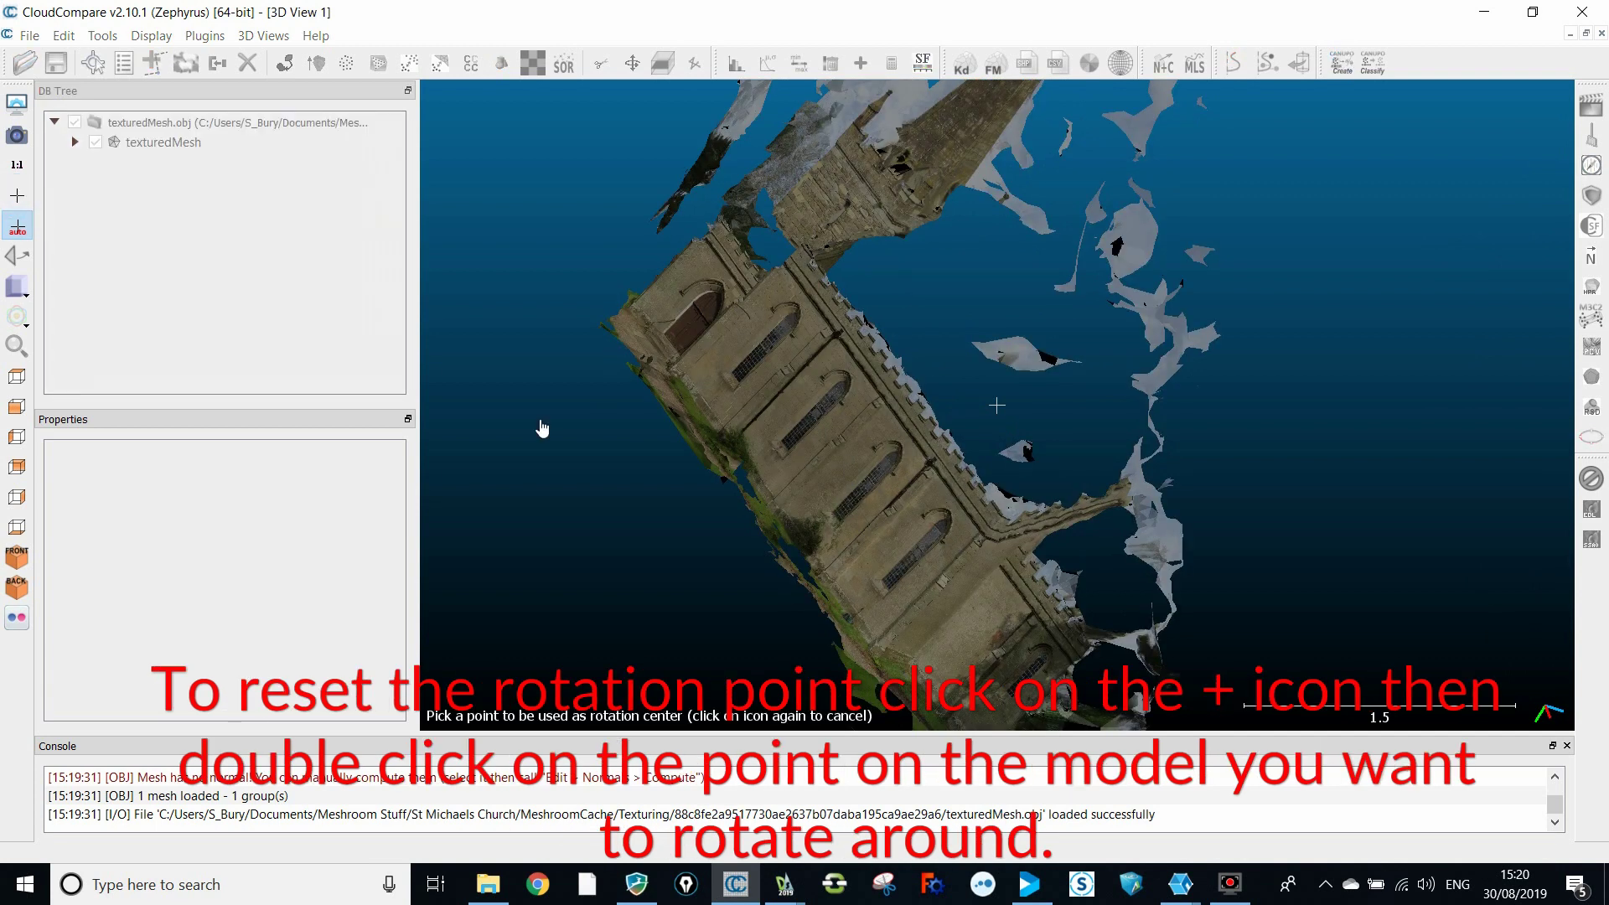
left_click(819, 445)
double_click(895, 519)
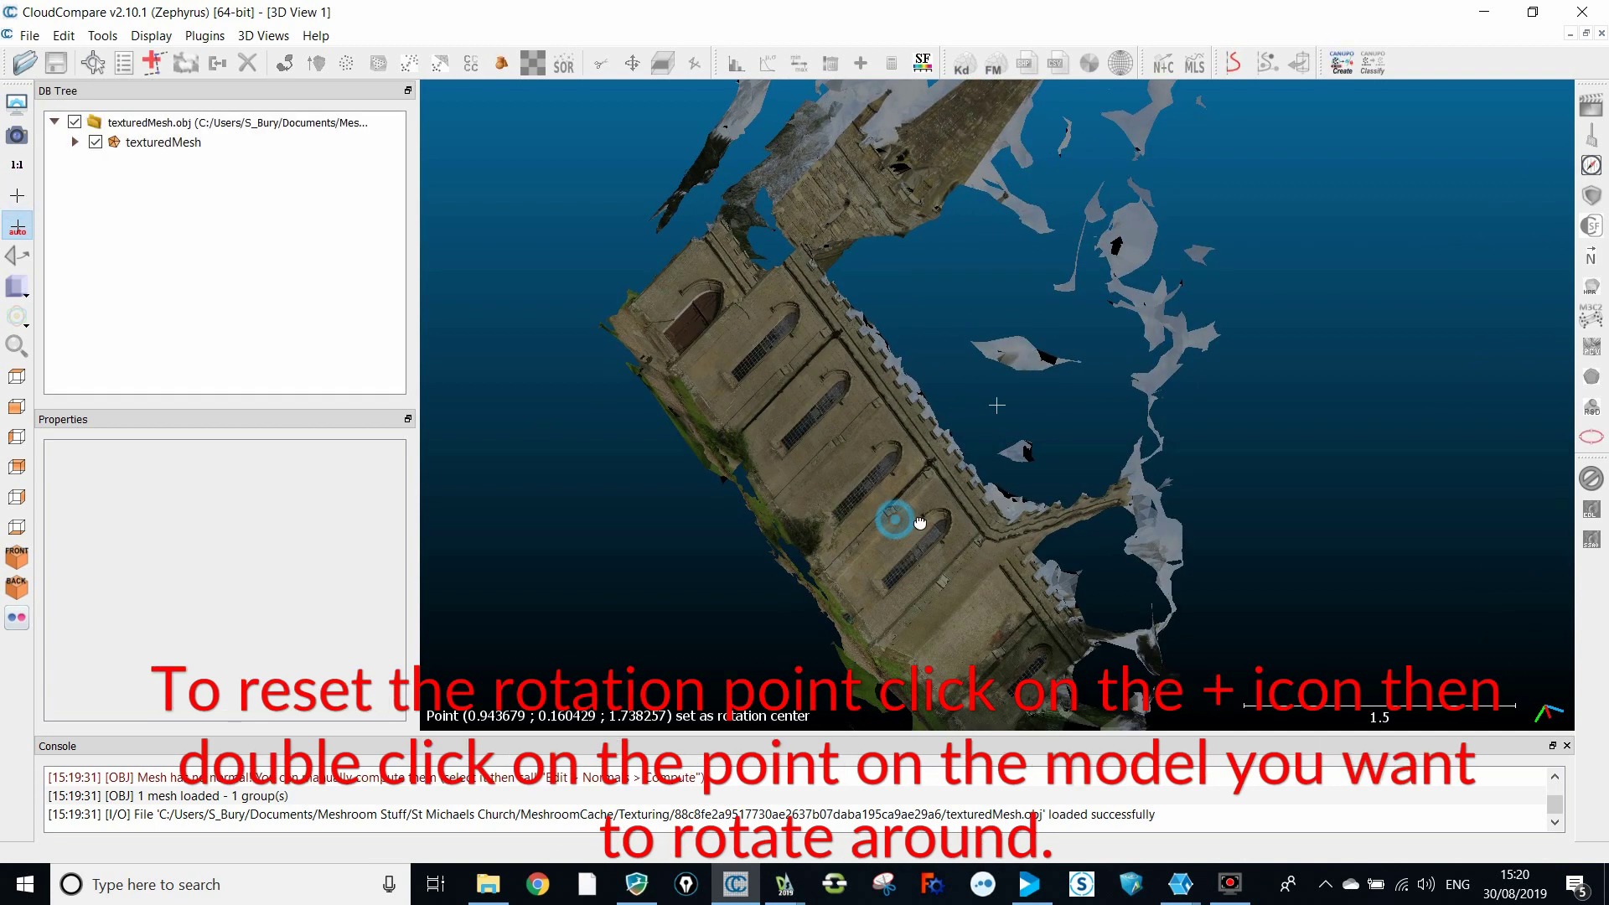
left_click_drag(919, 522, 1304, 406)
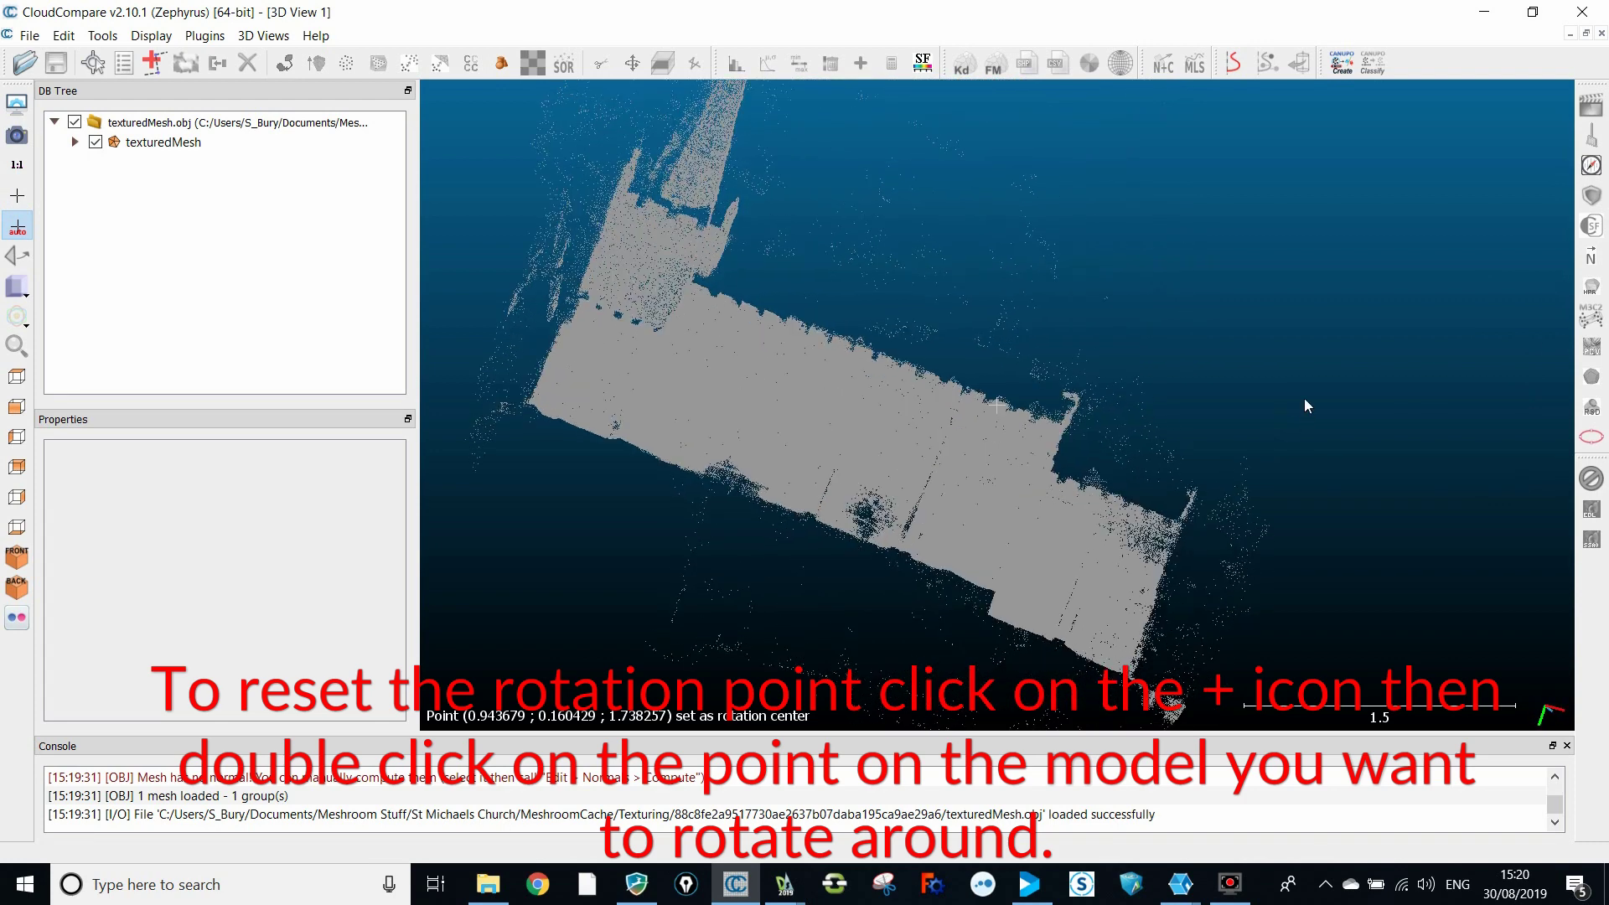
left_click_drag(757, 373, 778, 546)
scroll(778, 546, "up", 5)
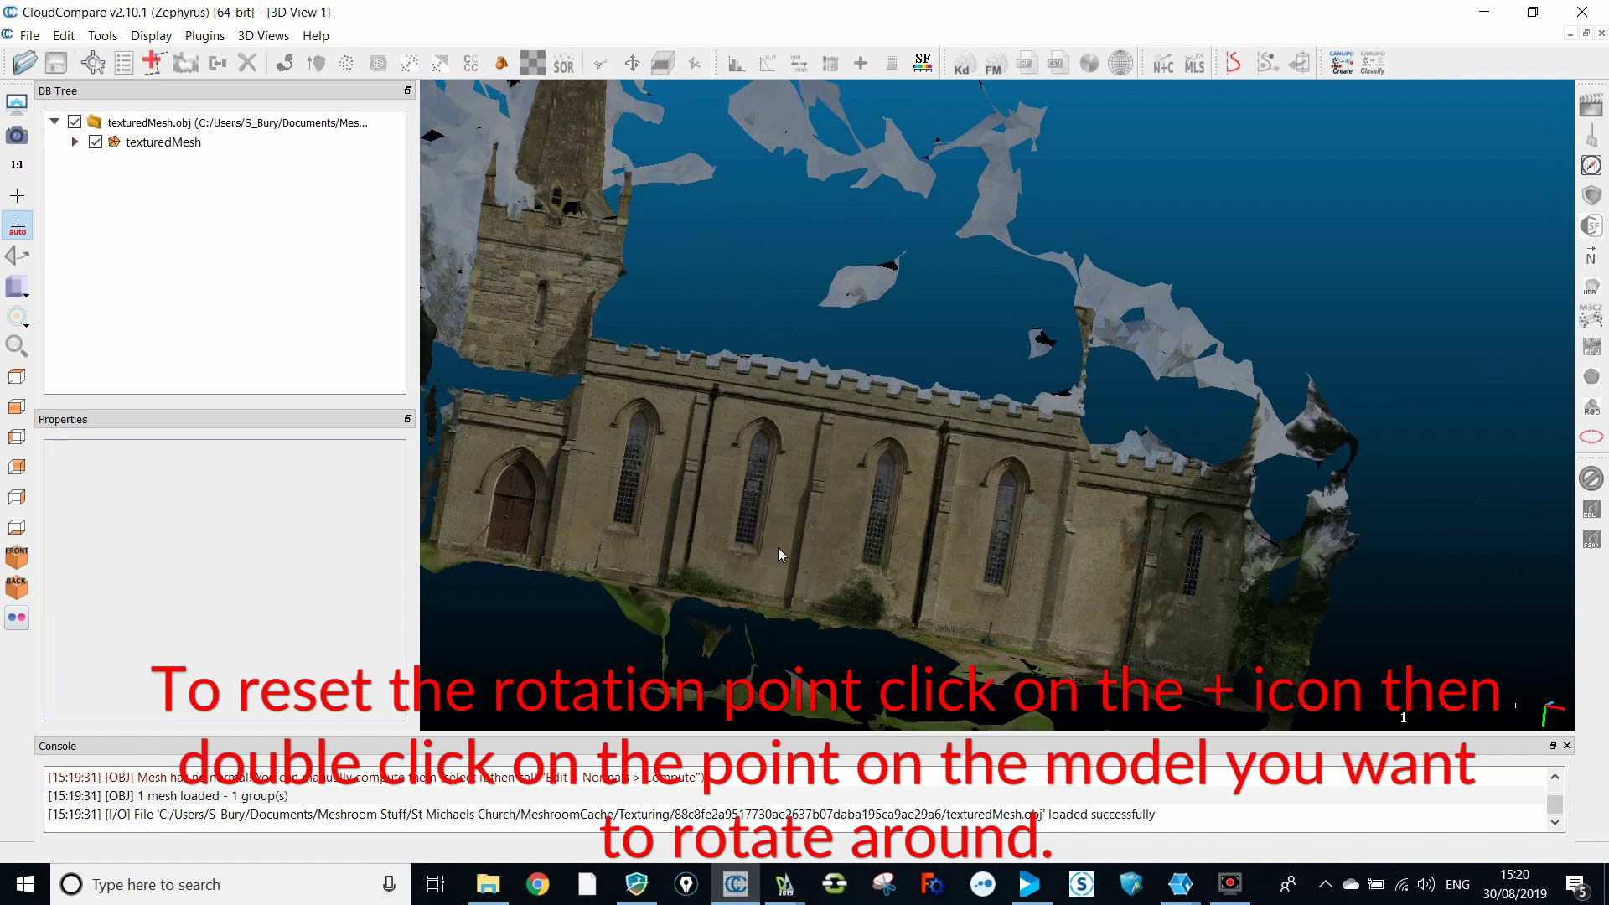
Switch the 3D view to Orthographic projection and zoom in on the side elevation.
scroll(779, 541, "up", 1)
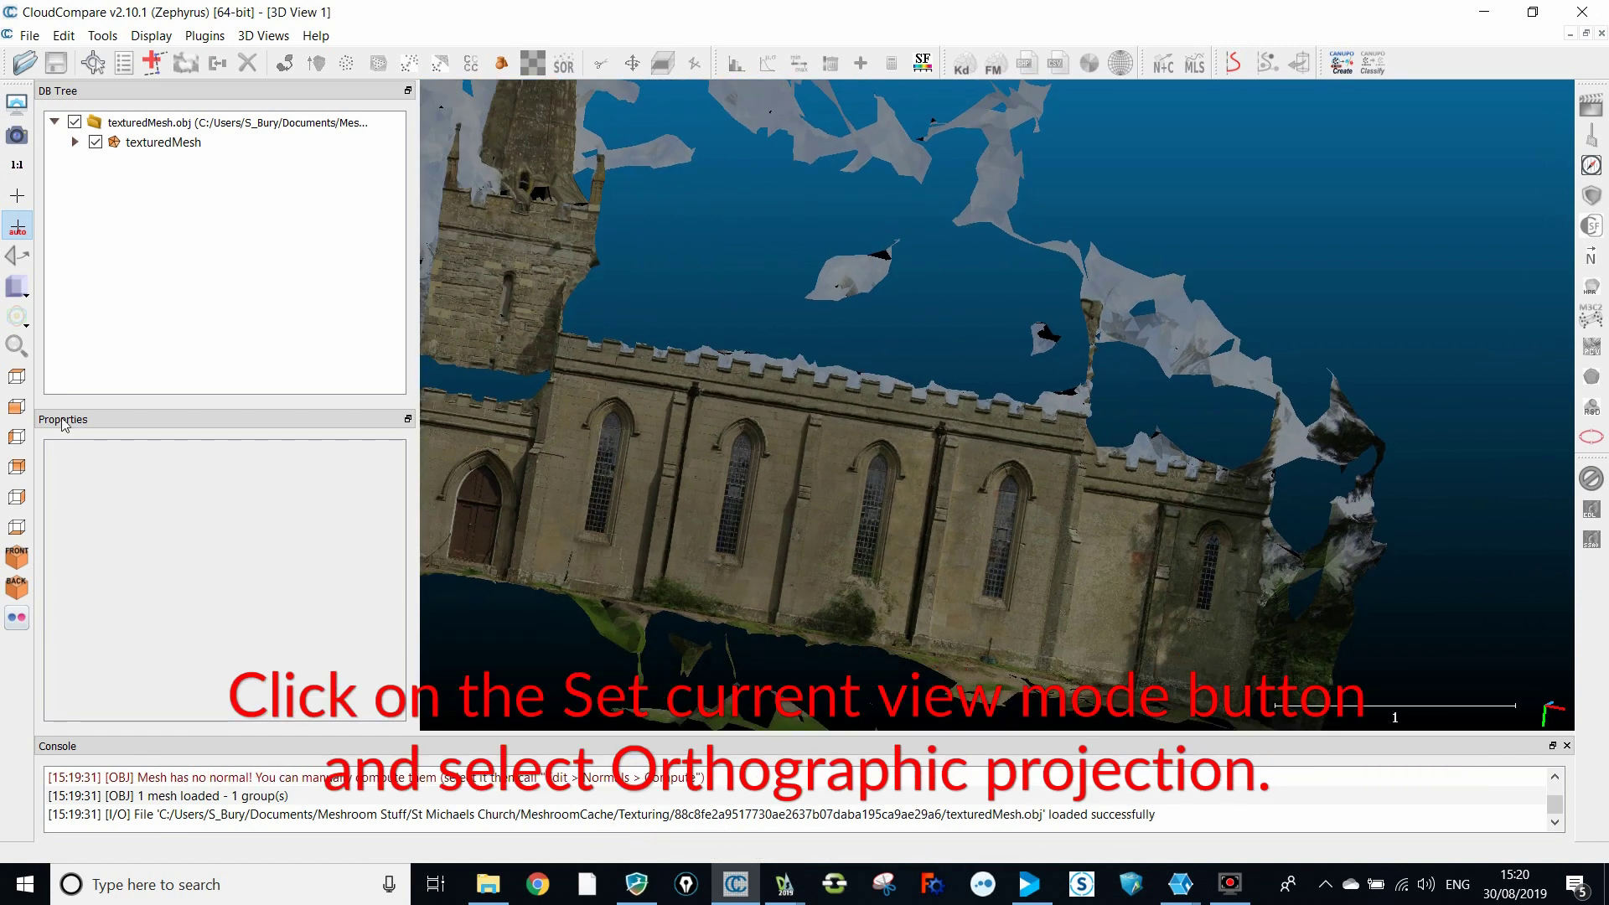
left_click(17, 287)
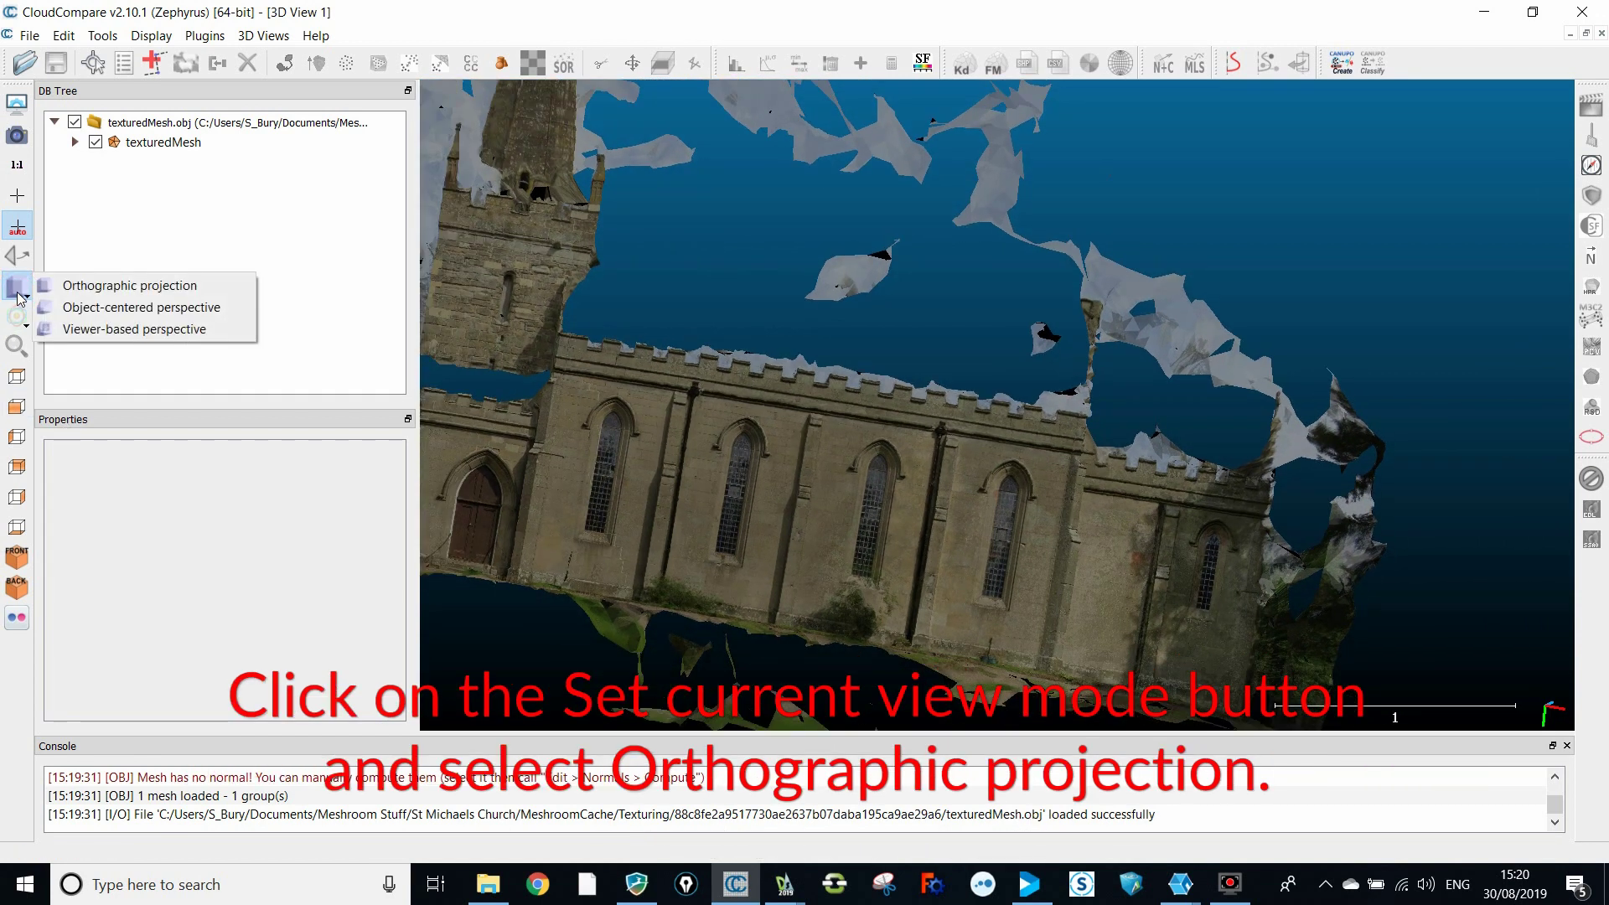
left_click(93, 289)
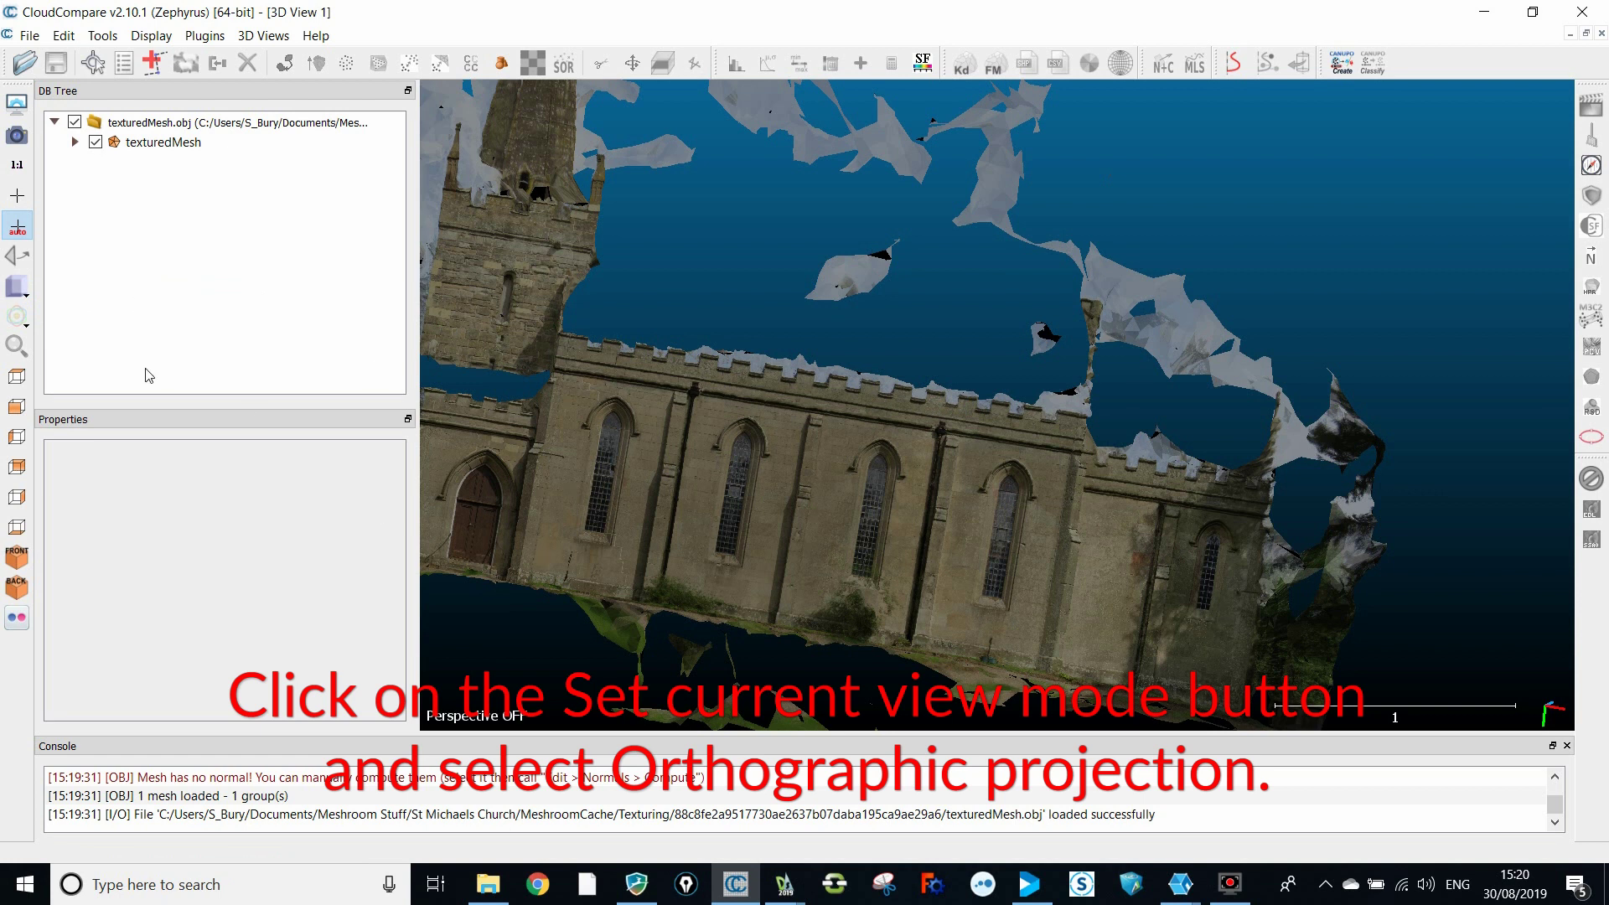
scroll(741, 531, "up", 3)
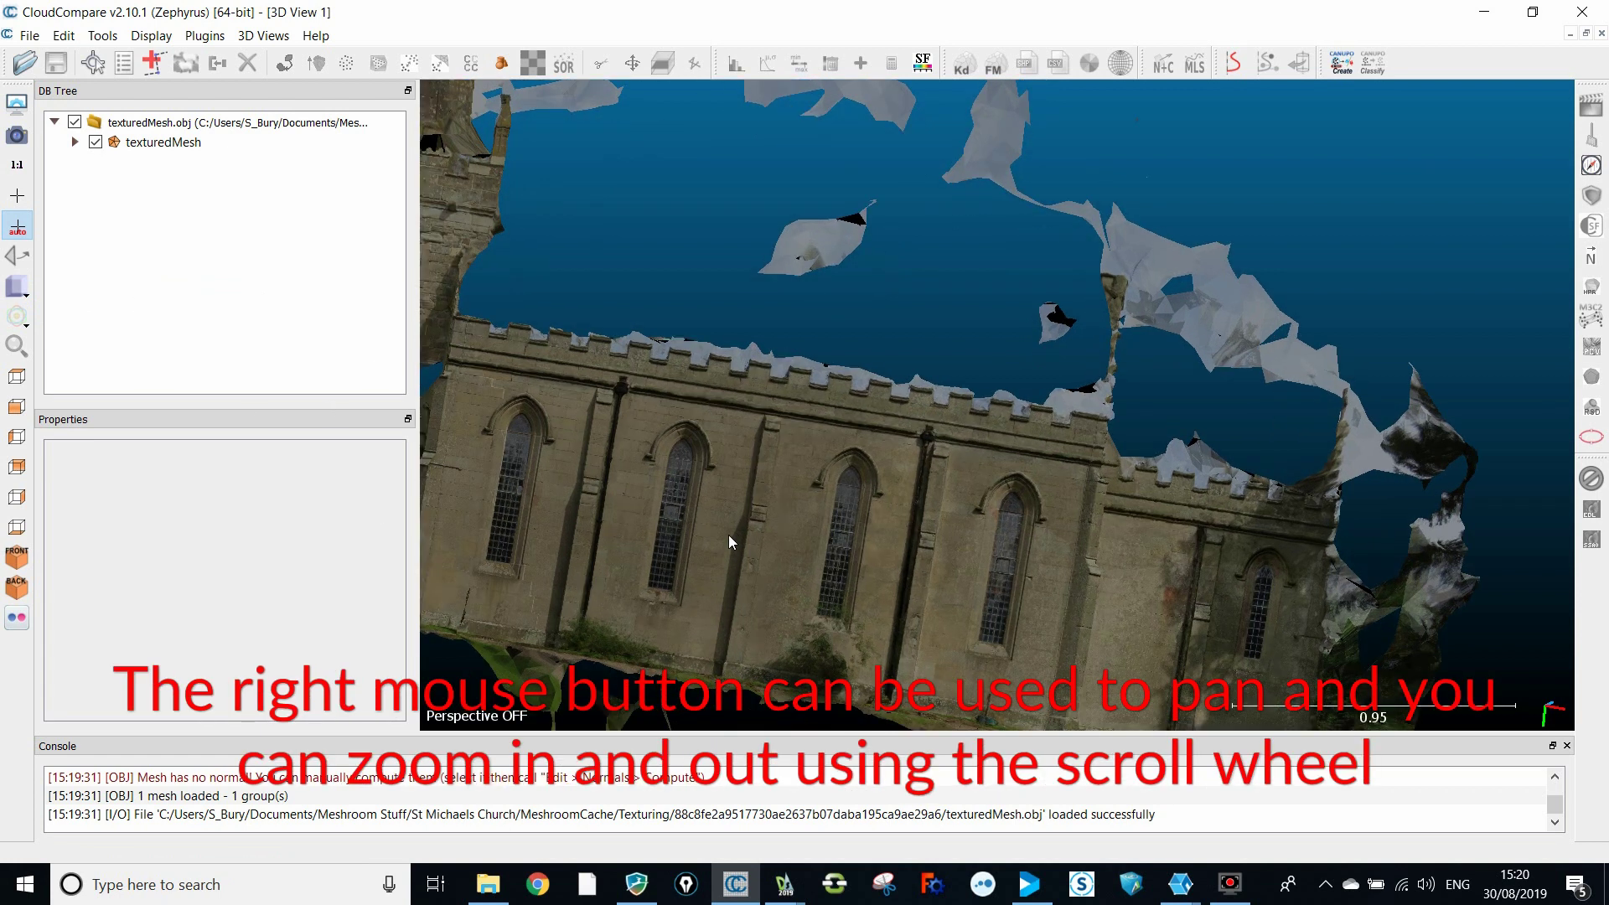
scroll(727, 535, "up", 3)
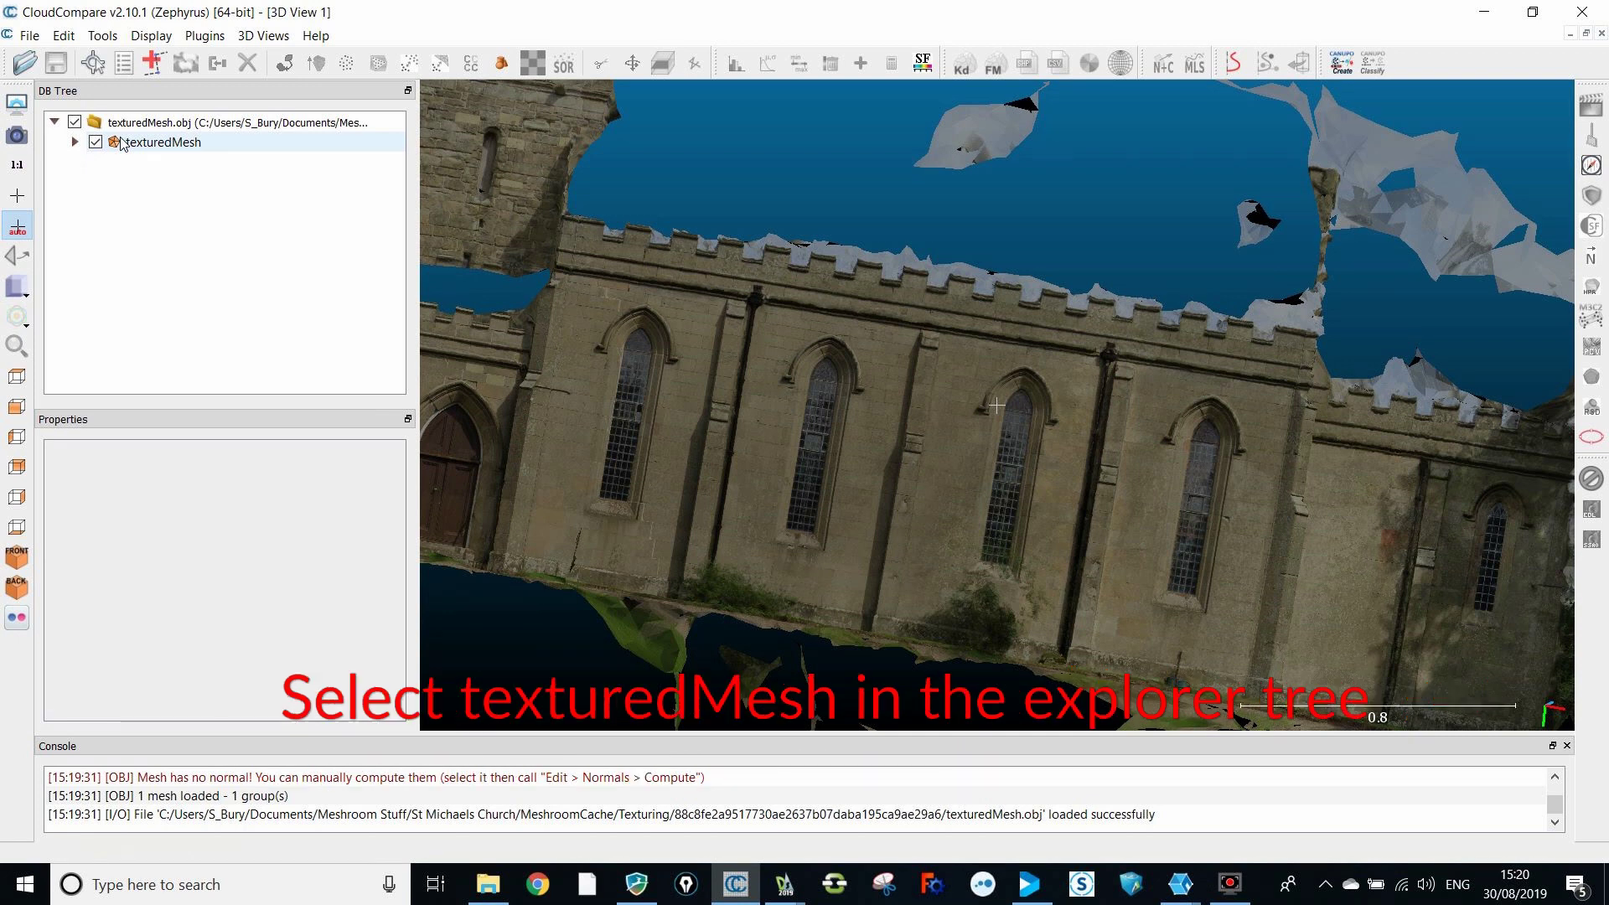
Select texturedMesh and level it with the Level tool using points picked across the wall face.
left_click(124, 142)
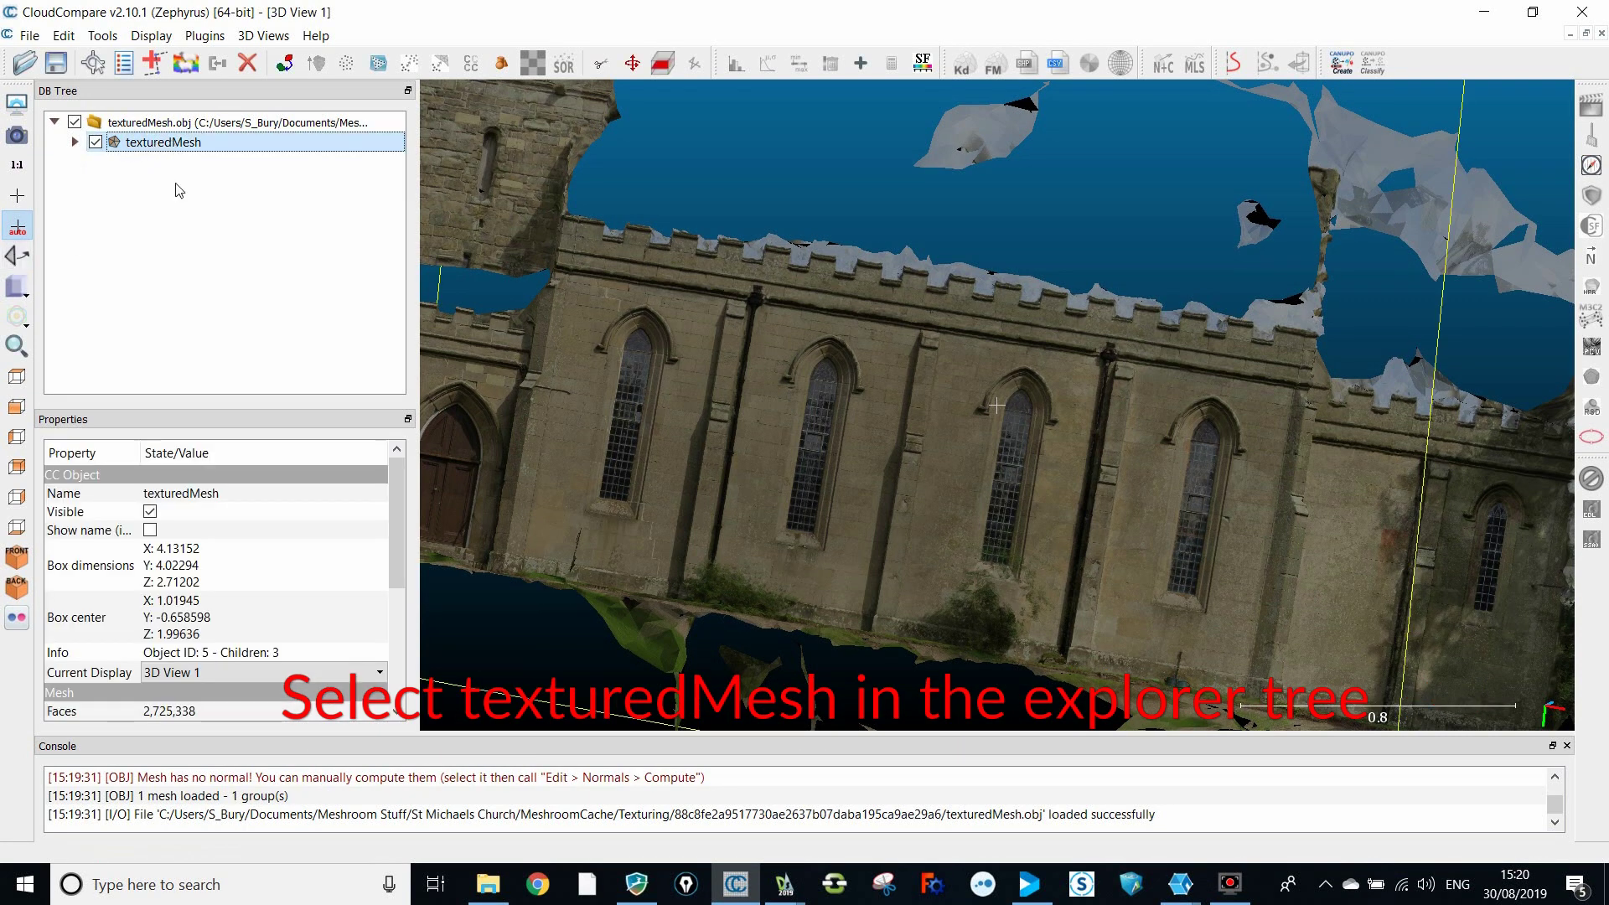
left_click(12, 257)
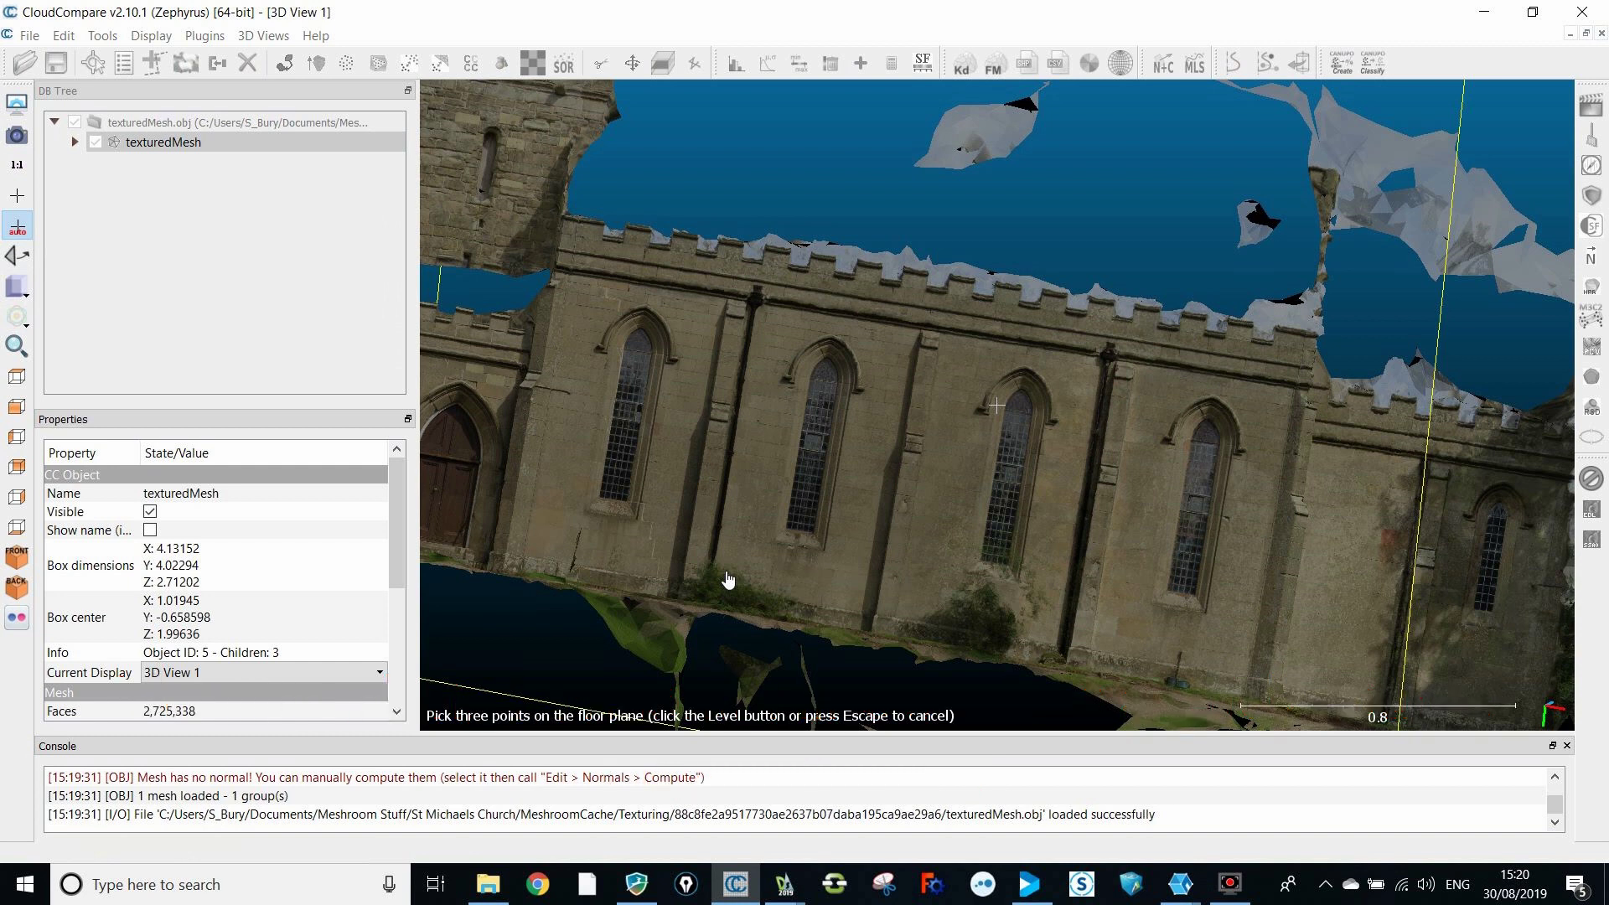
left_click(651, 522)
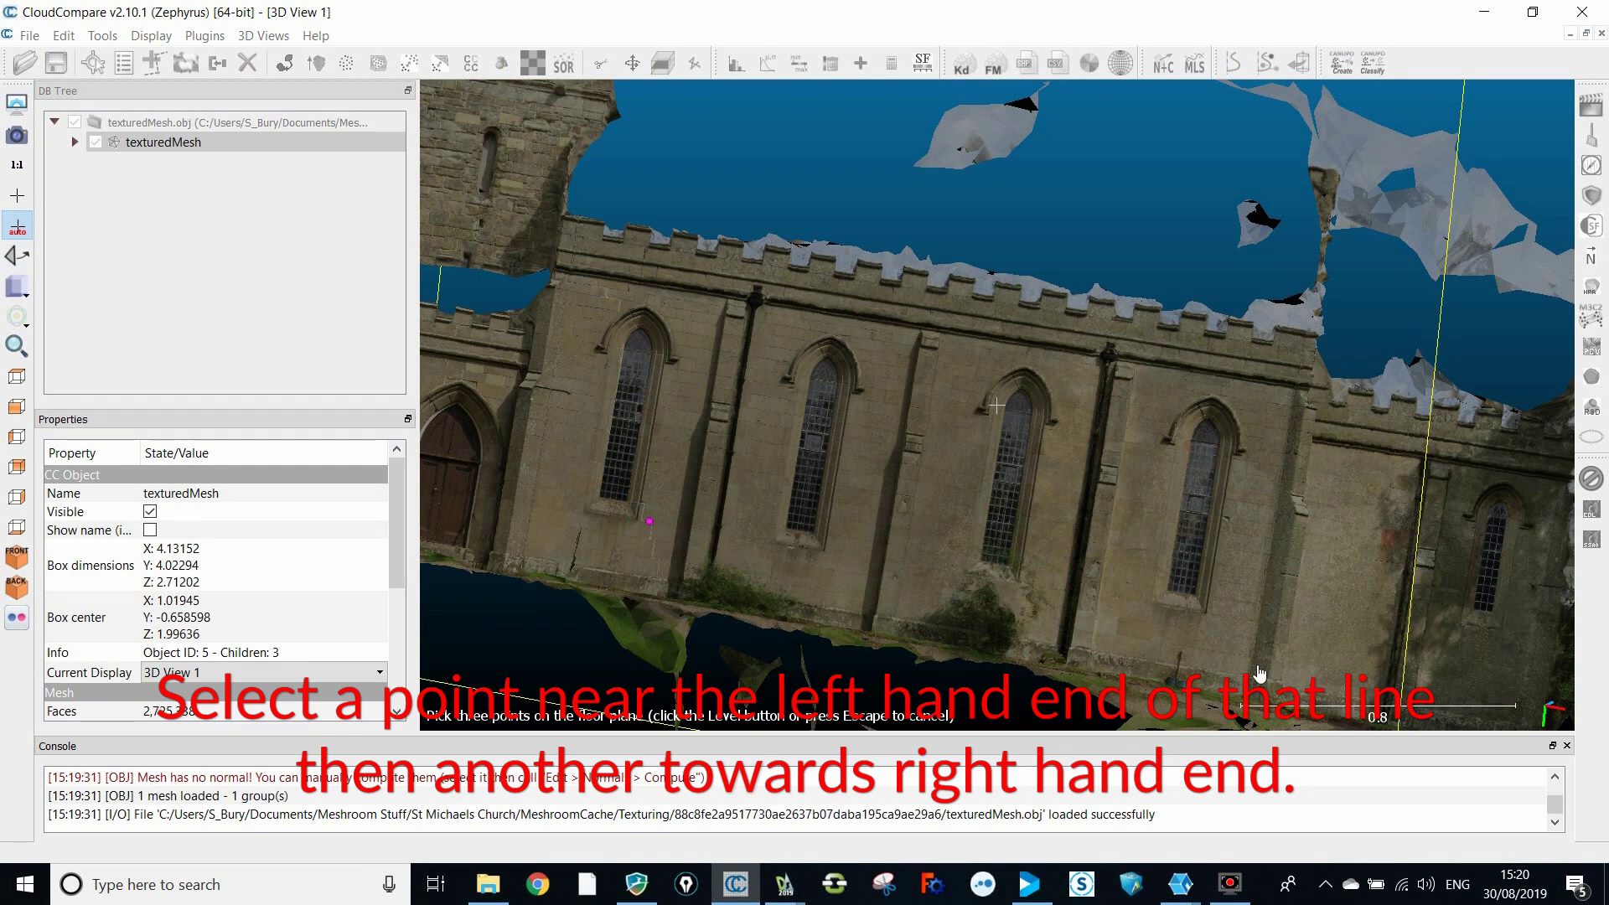
left_click(1252, 623)
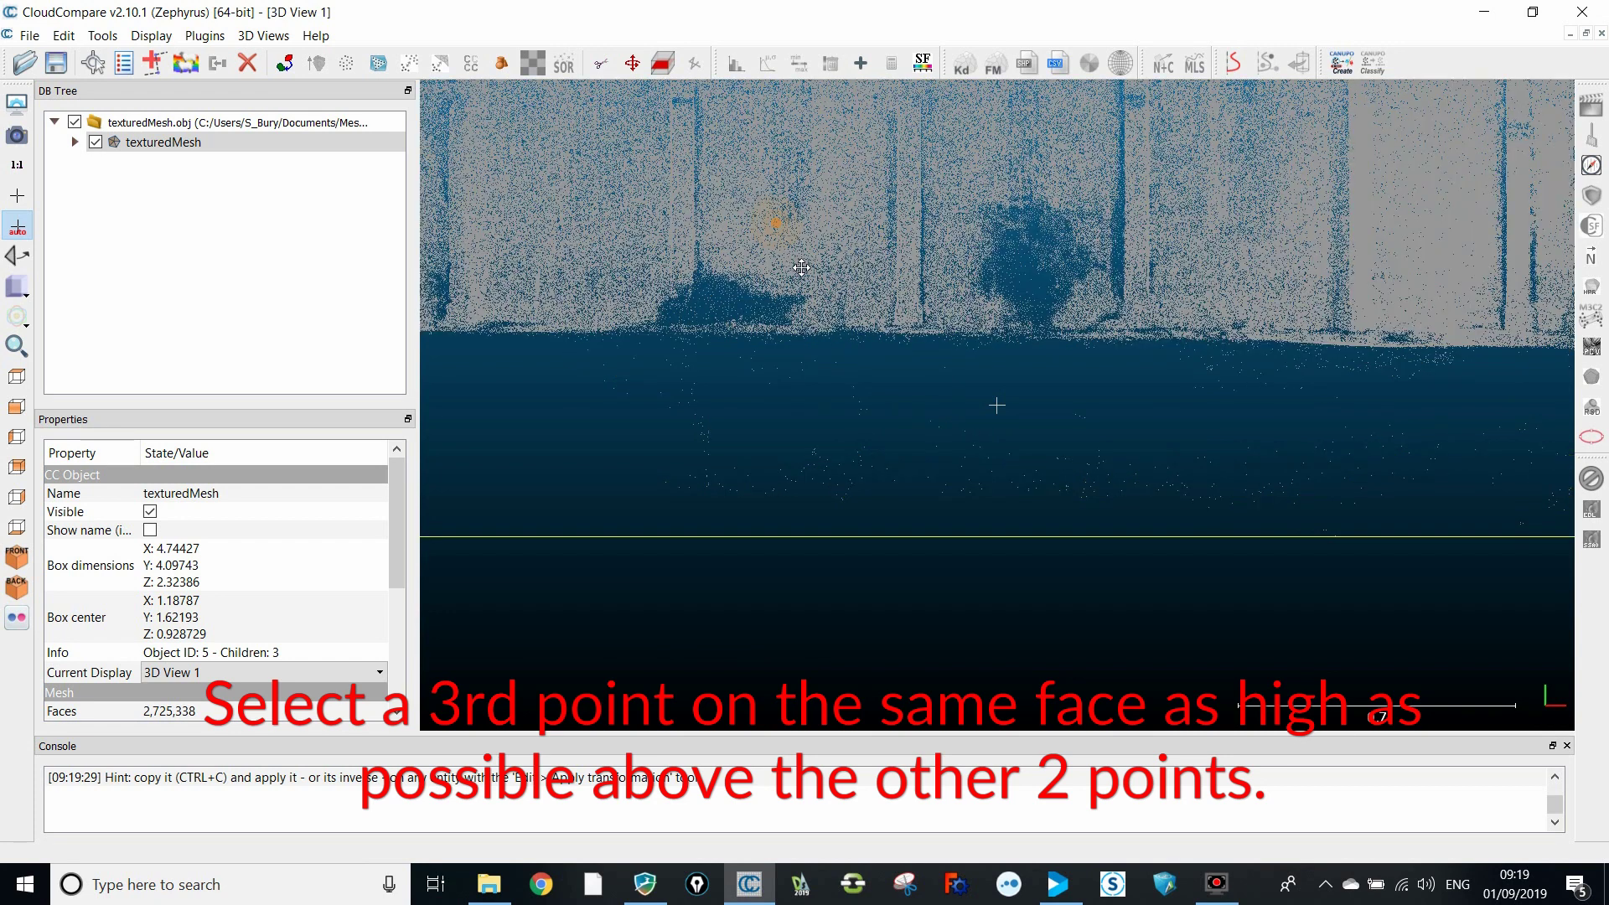
Pan and zoom until the levelled church elevation, spire included, fills the 3D view.
right_click_drag(803, 296, 878, 504)
scroll(878, 504, "down", 5)
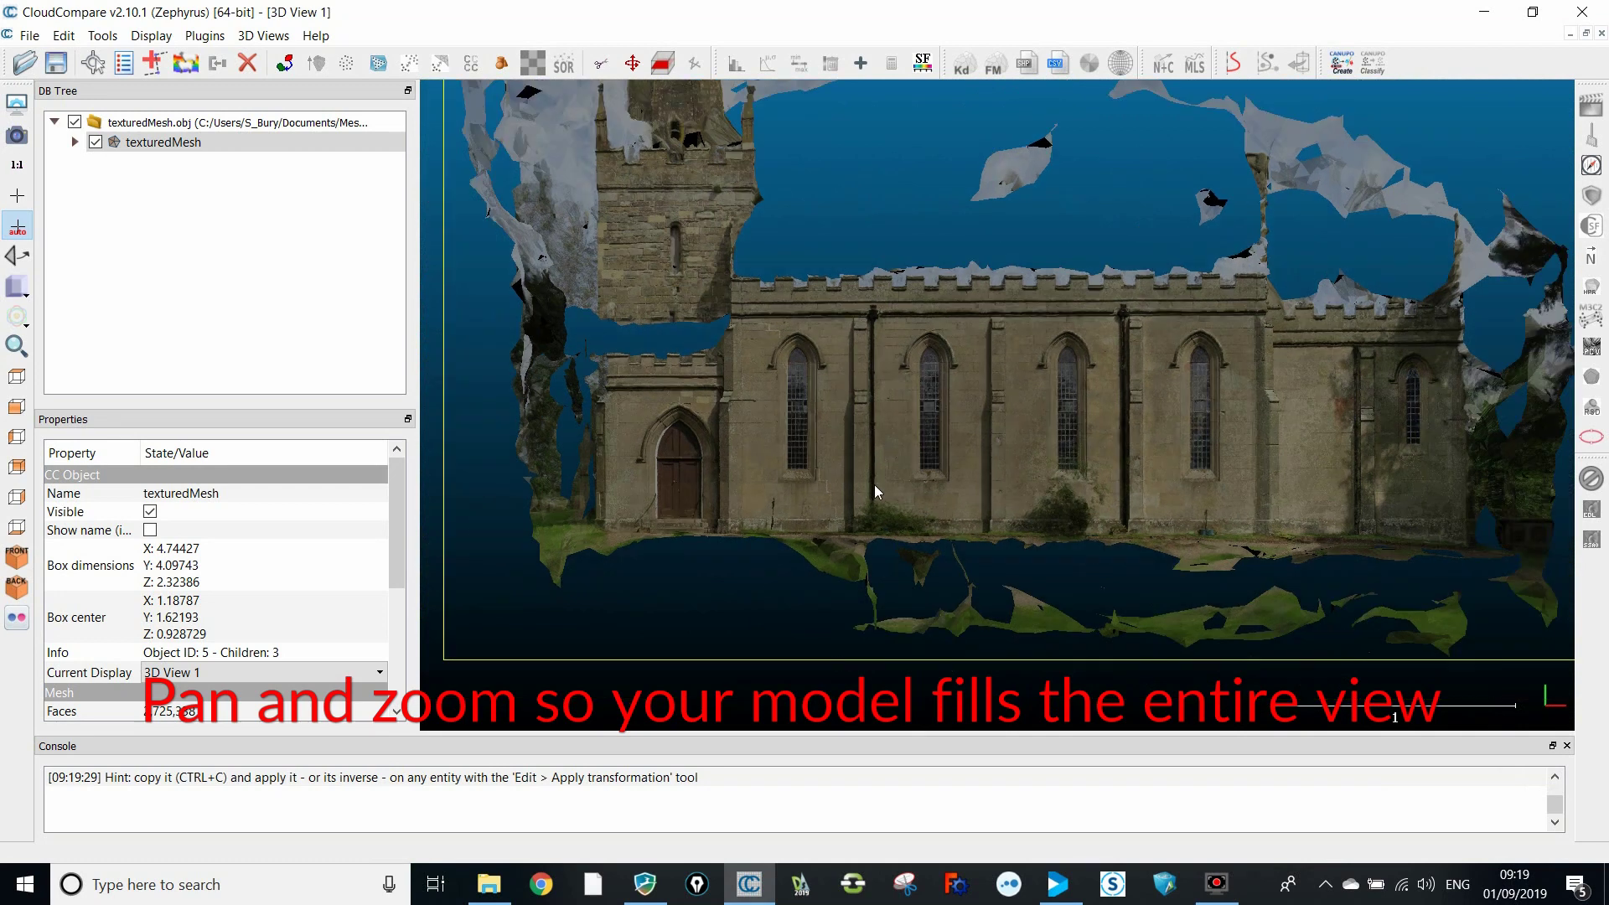
scroll(871, 473, "down", 4)
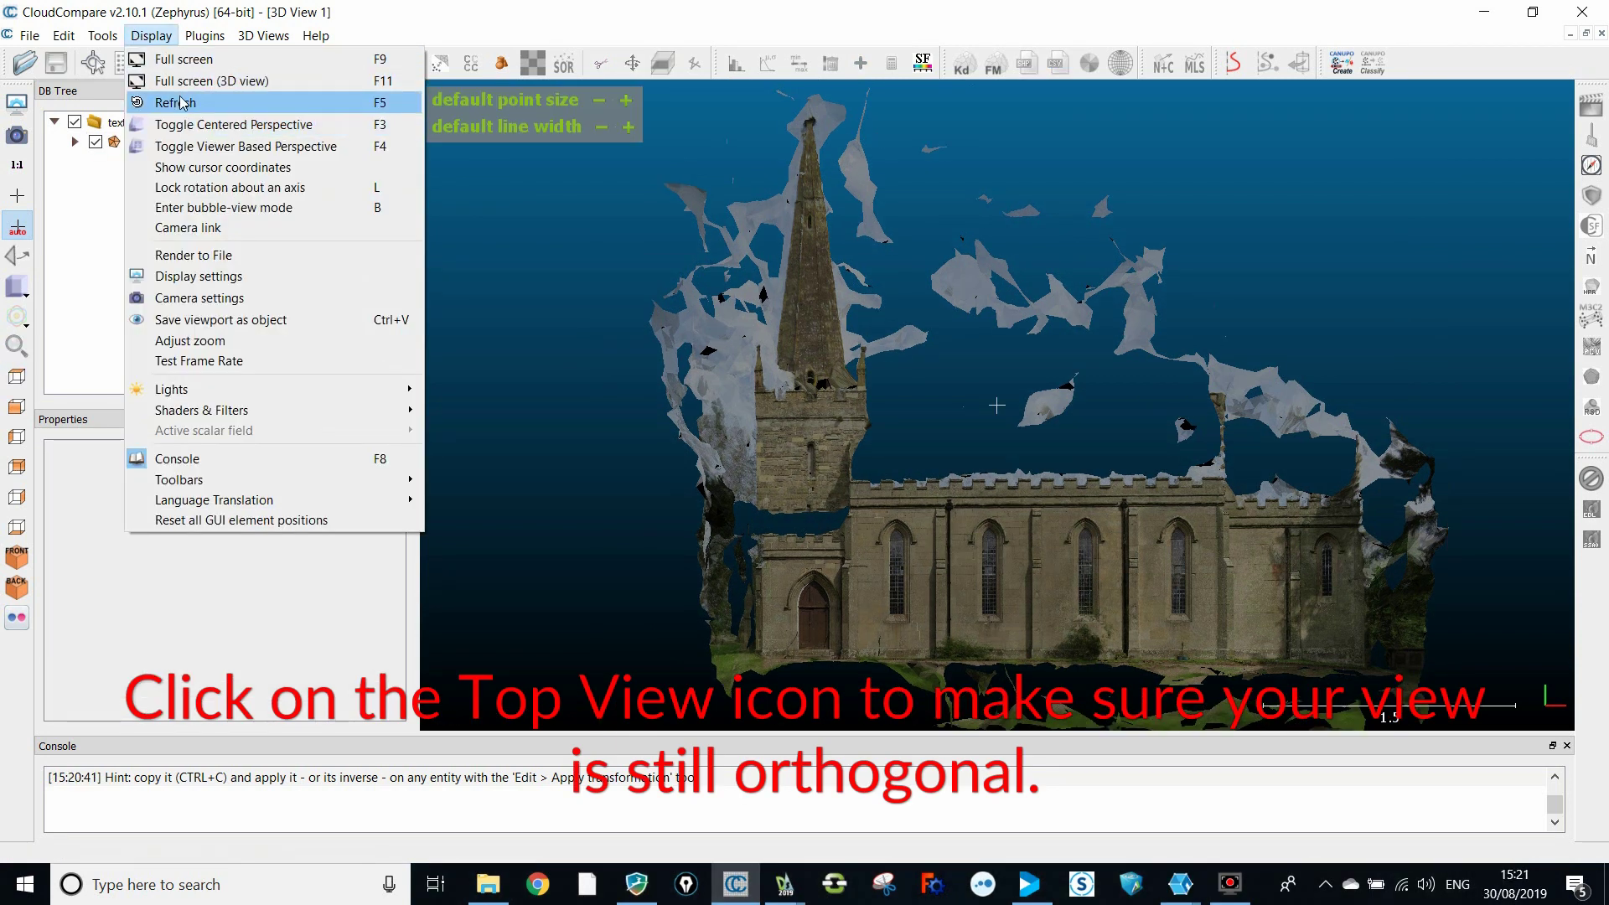
In Render to File, change the output name to St Michaels2.jpg and set the zoom to 4.
left_click(193, 256)
left_click(885, 397)
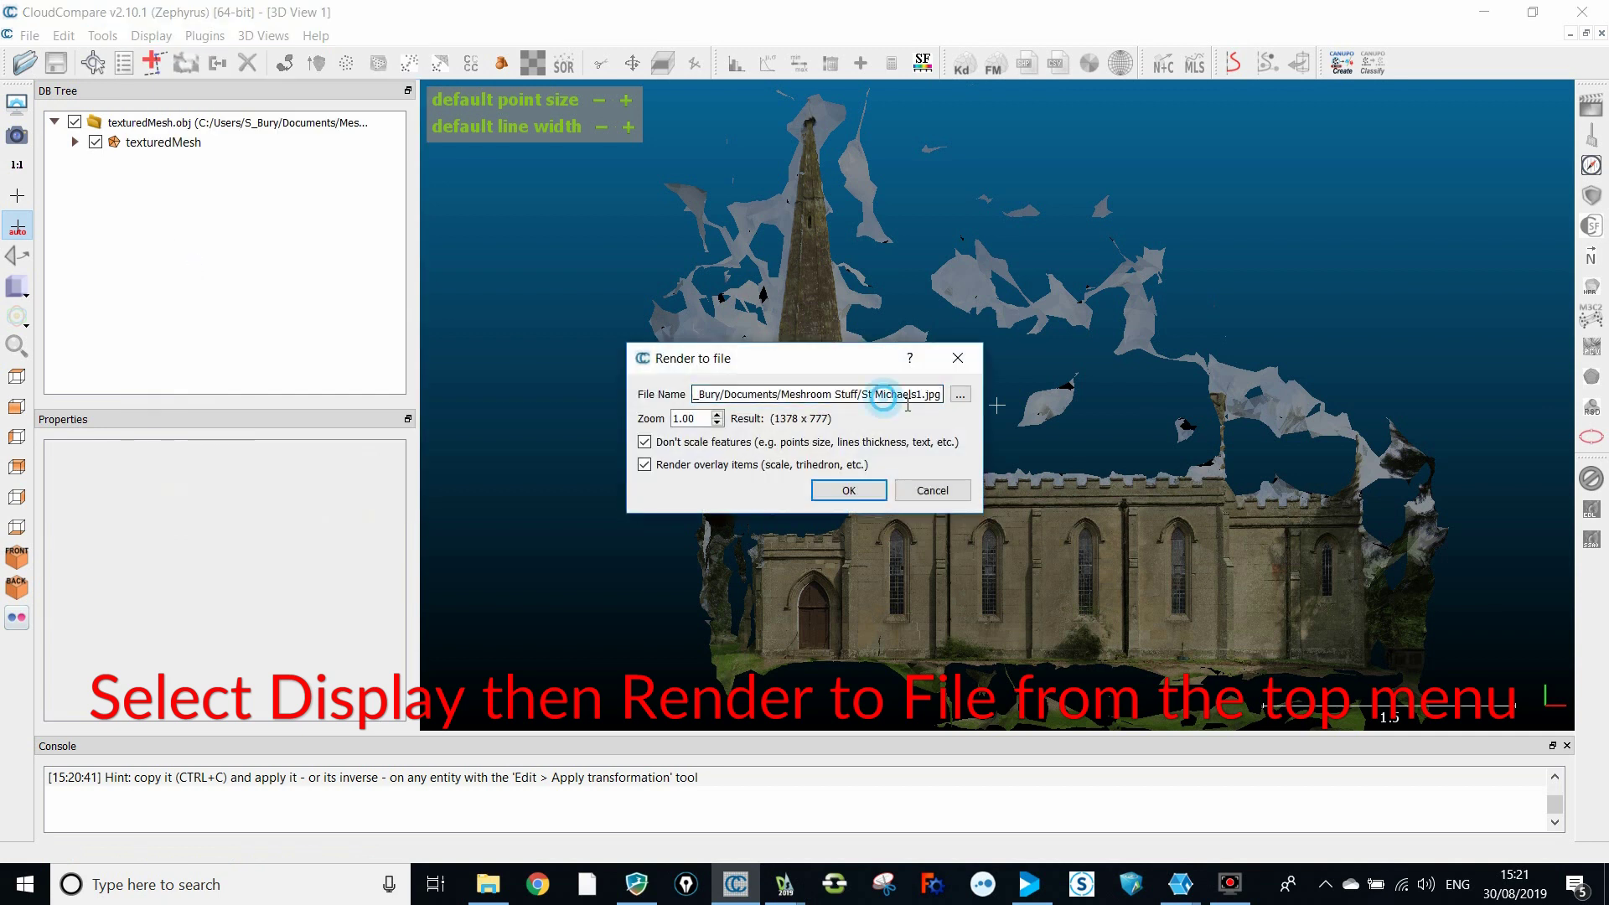
left_click(920, 396)
left_click_drag(917, 396, 924, 401)
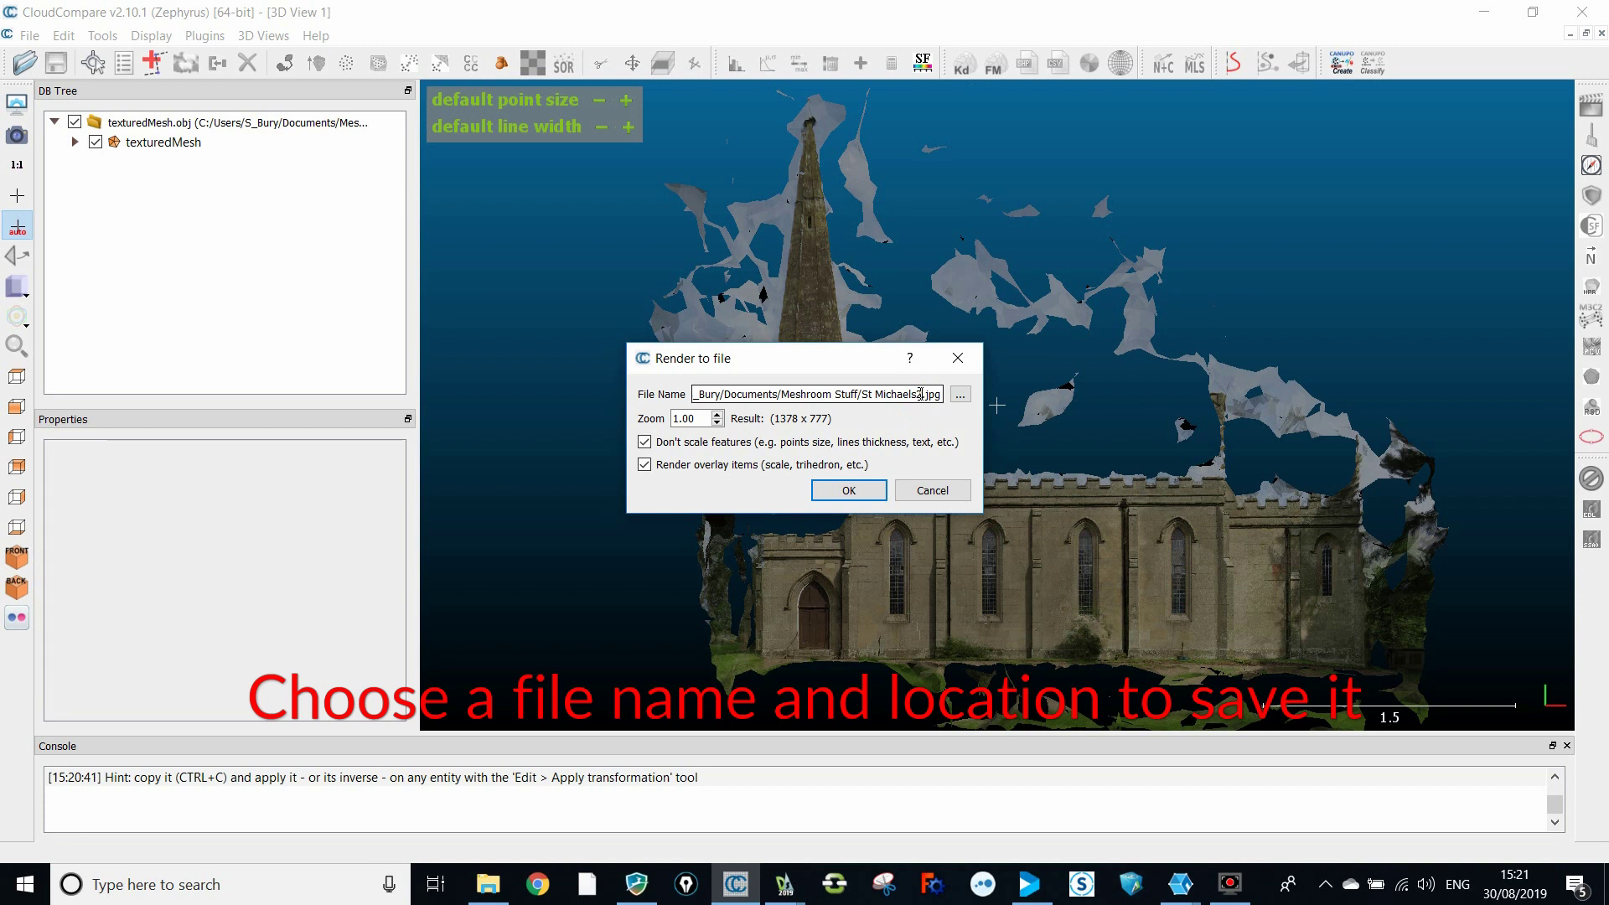
type("2")
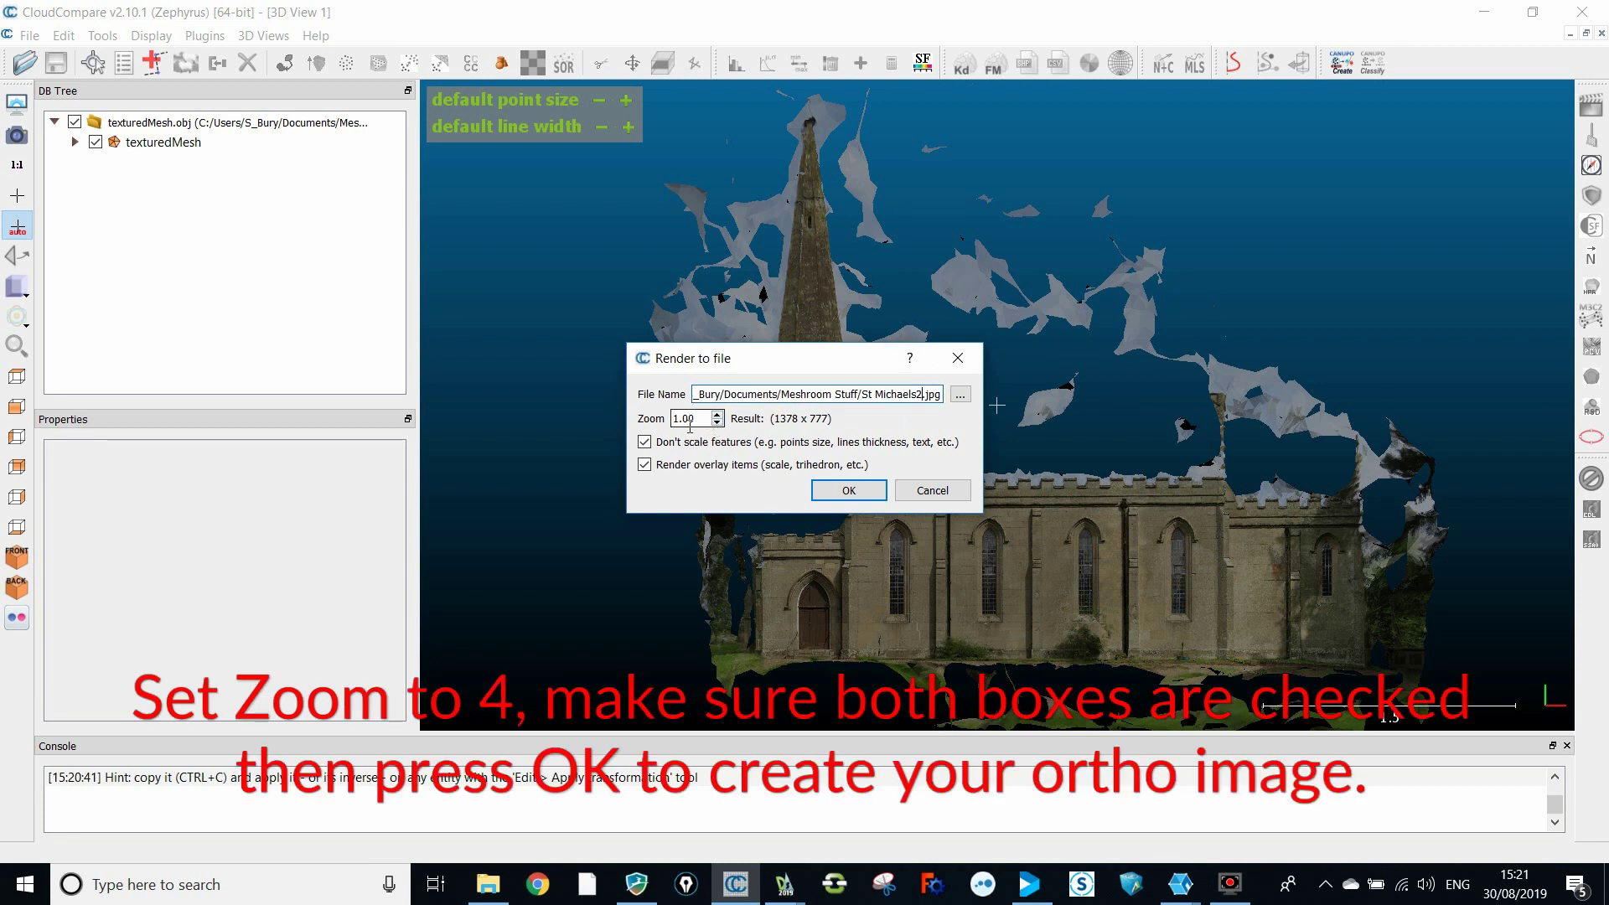
left_click_drag(681, 419, 661, 432)
type("4")
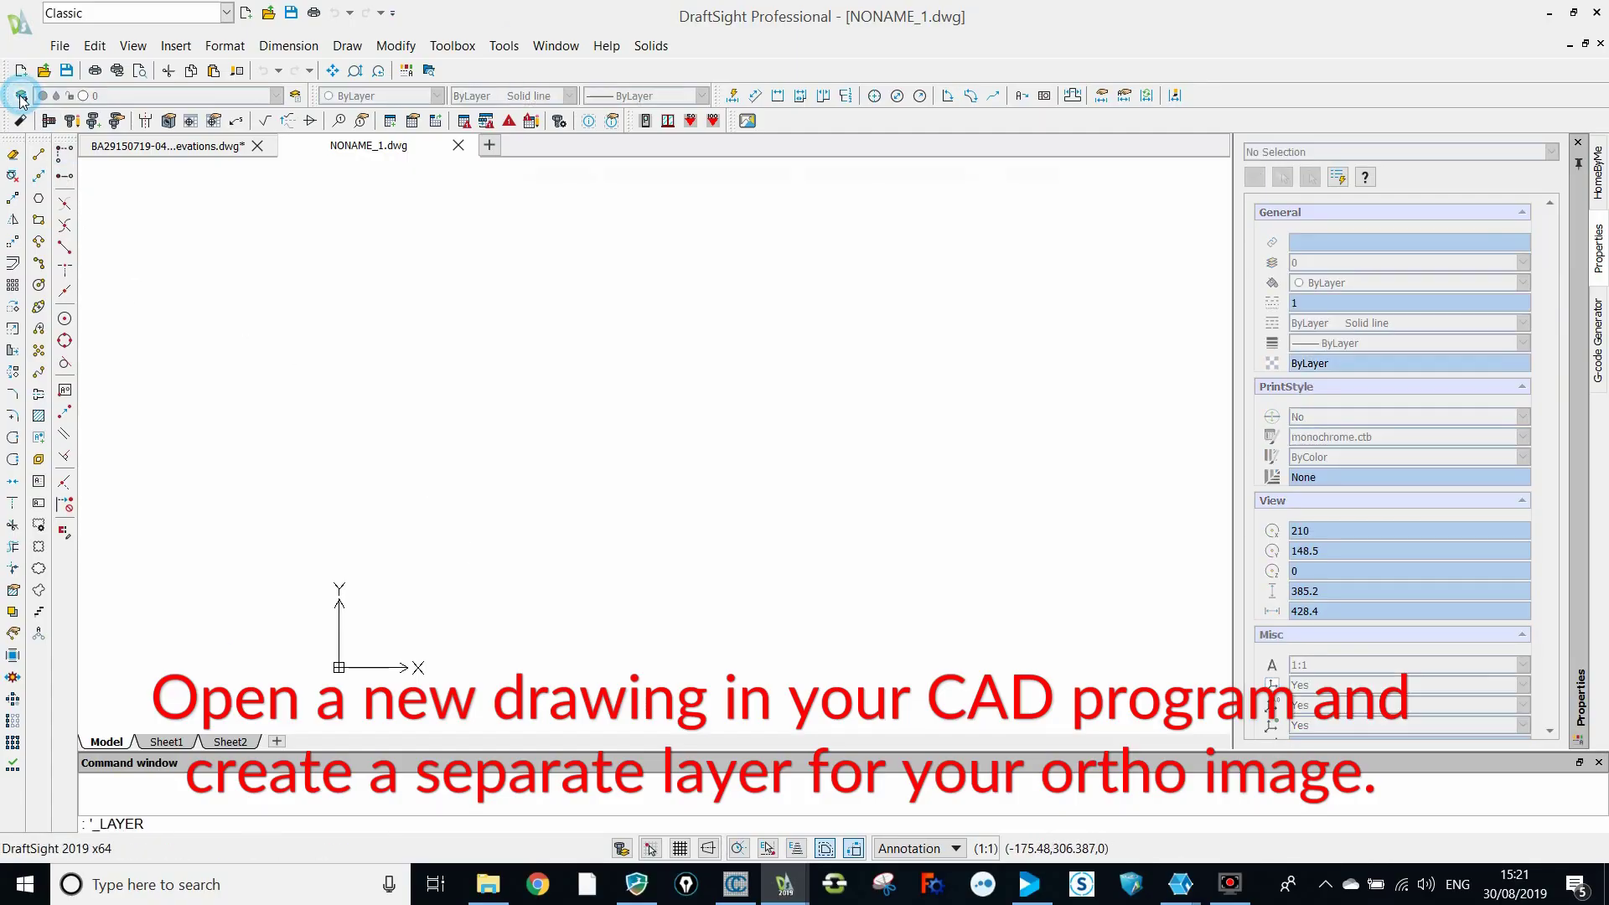
Add a new layer named Image in the Layers Manager.
left_click(527, 80)
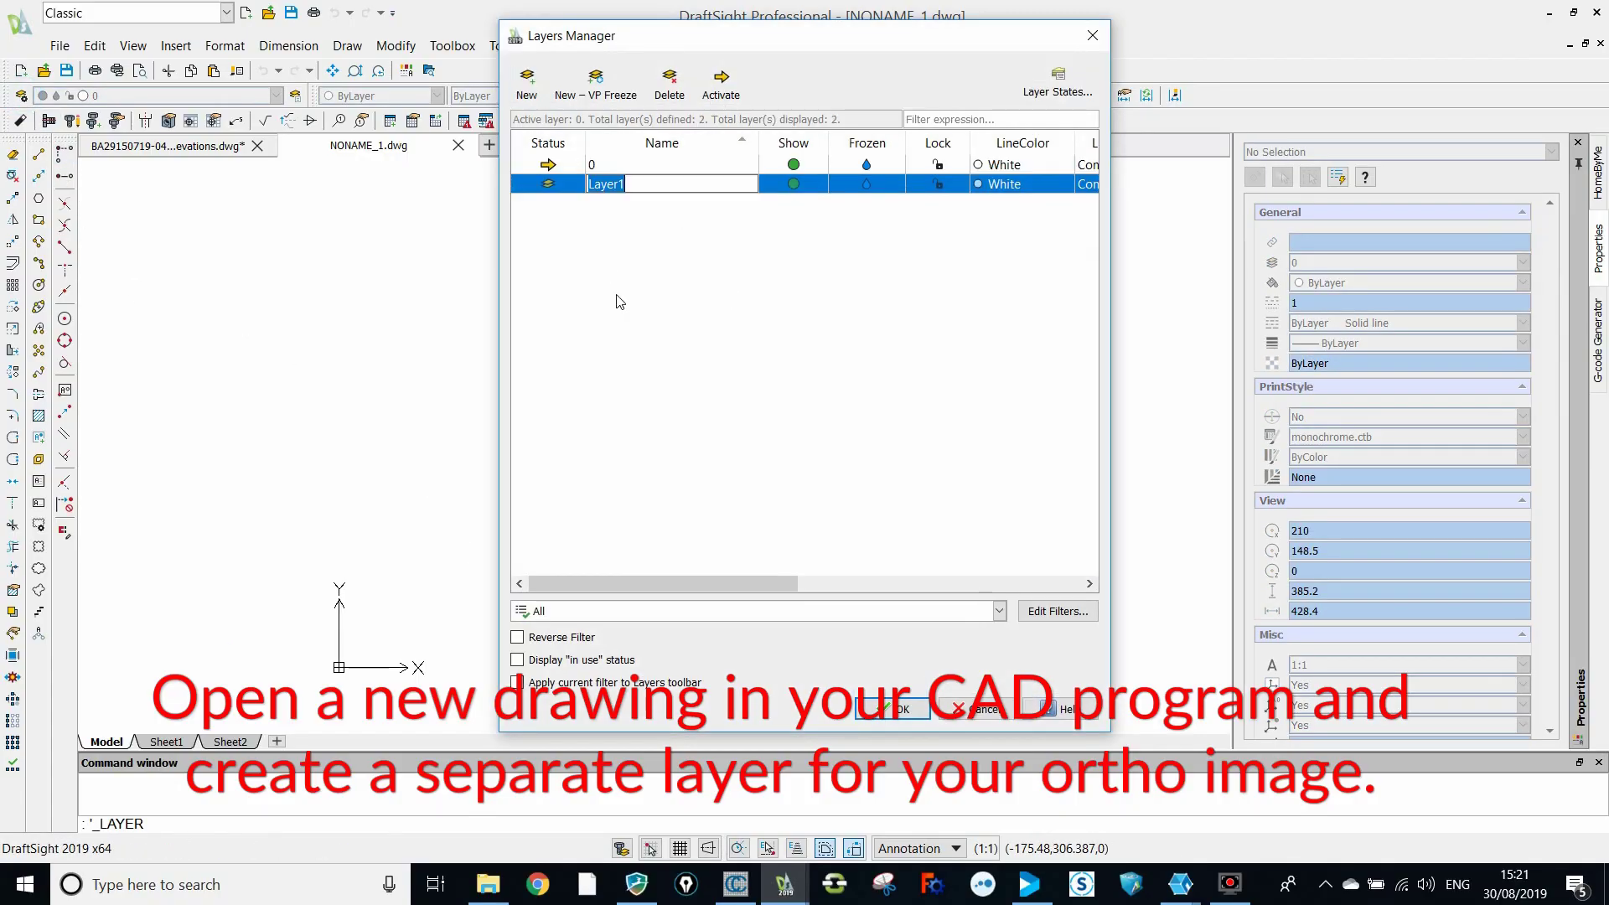
key("BackSpace")
key("Return")
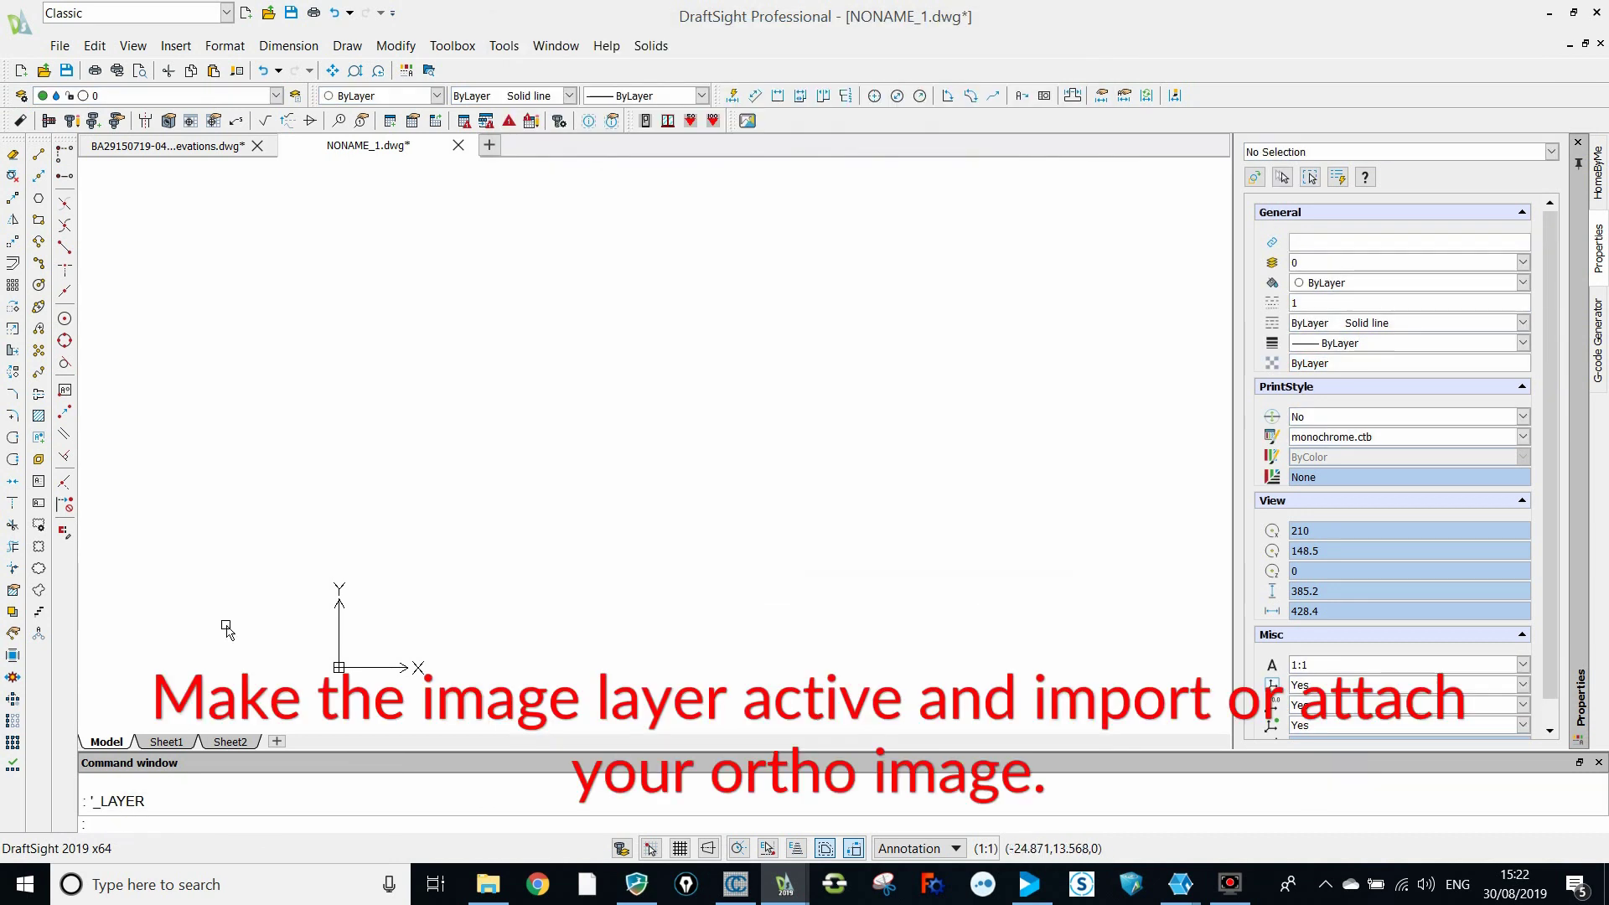
Make Image the current layer and attach the St Michaels2.jpg ortho image.
left_click(274, 95)
left_click(134, 151)
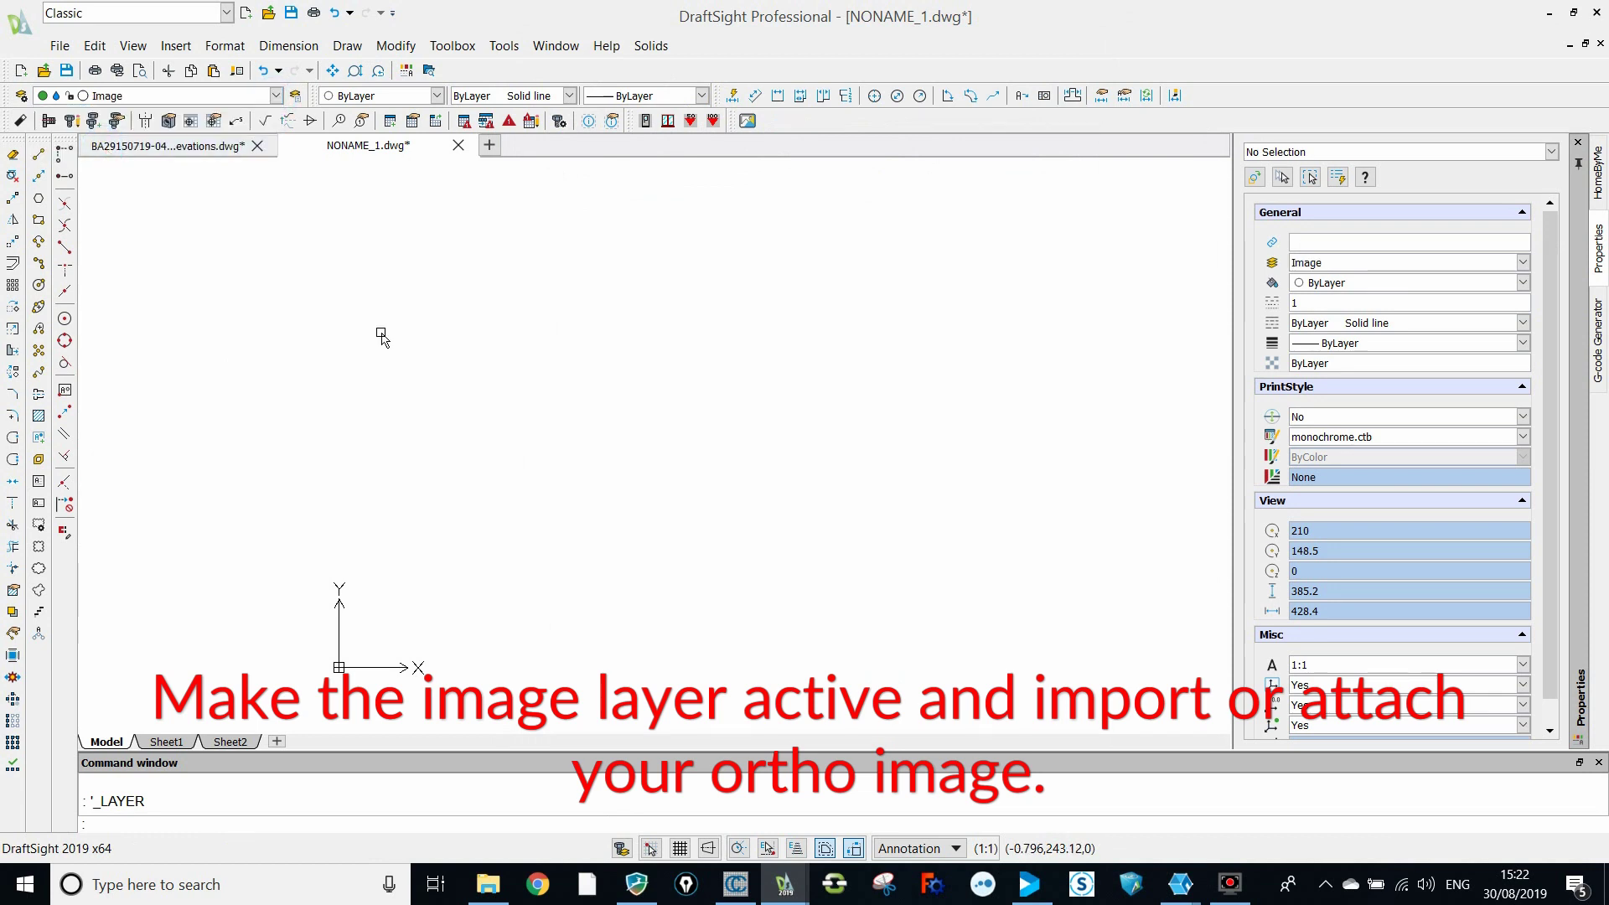
left_click(175, 46)
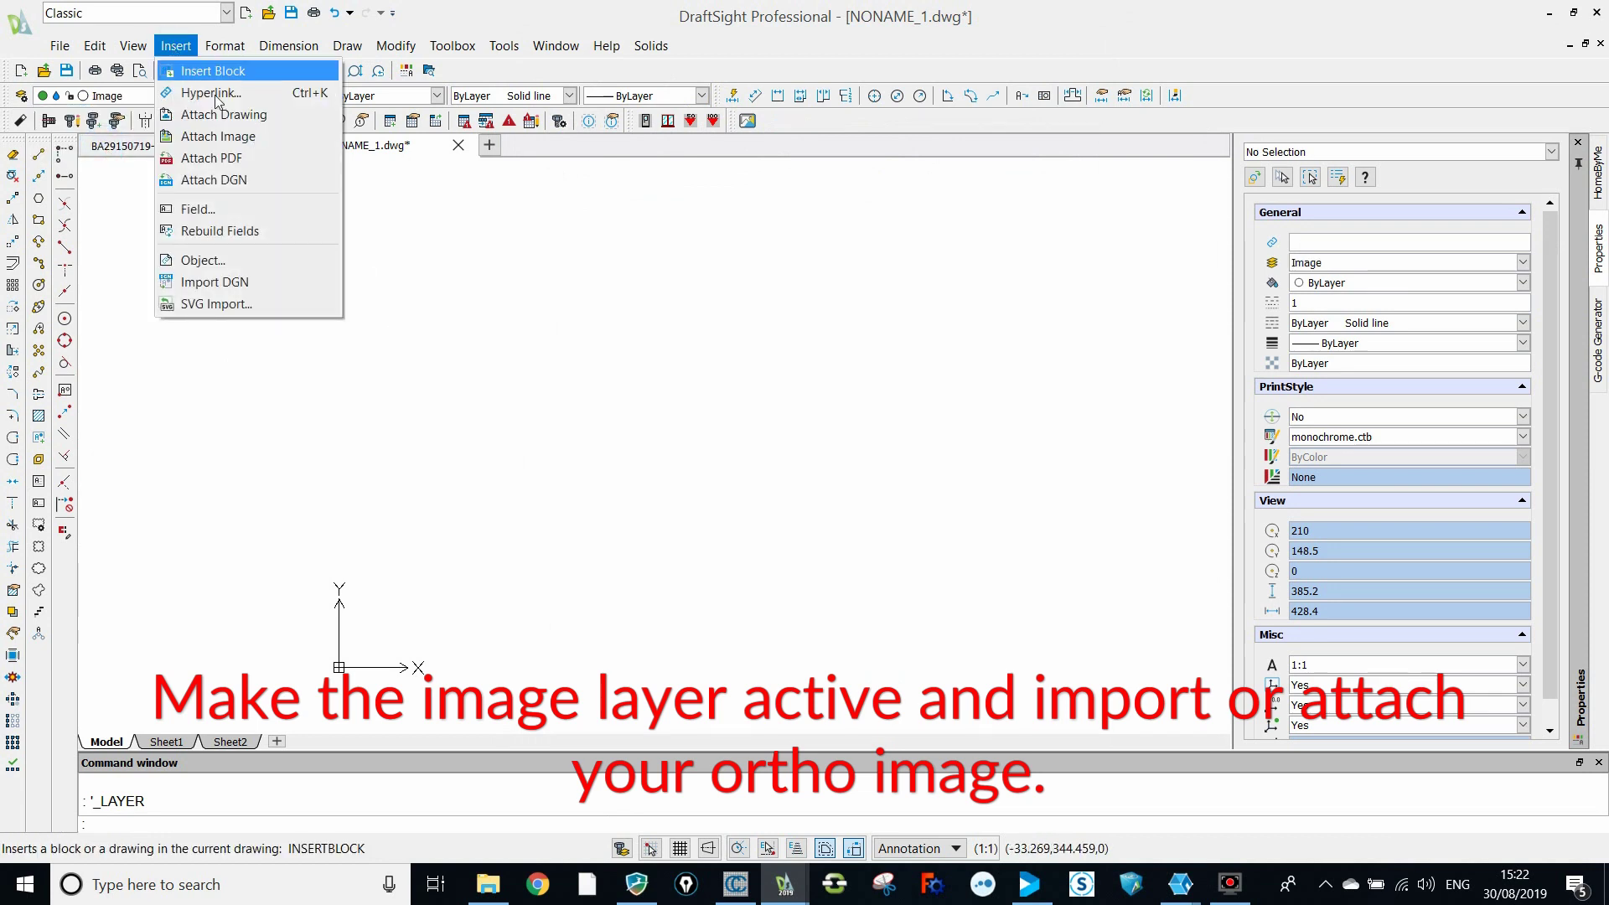
left_click(223, 136)
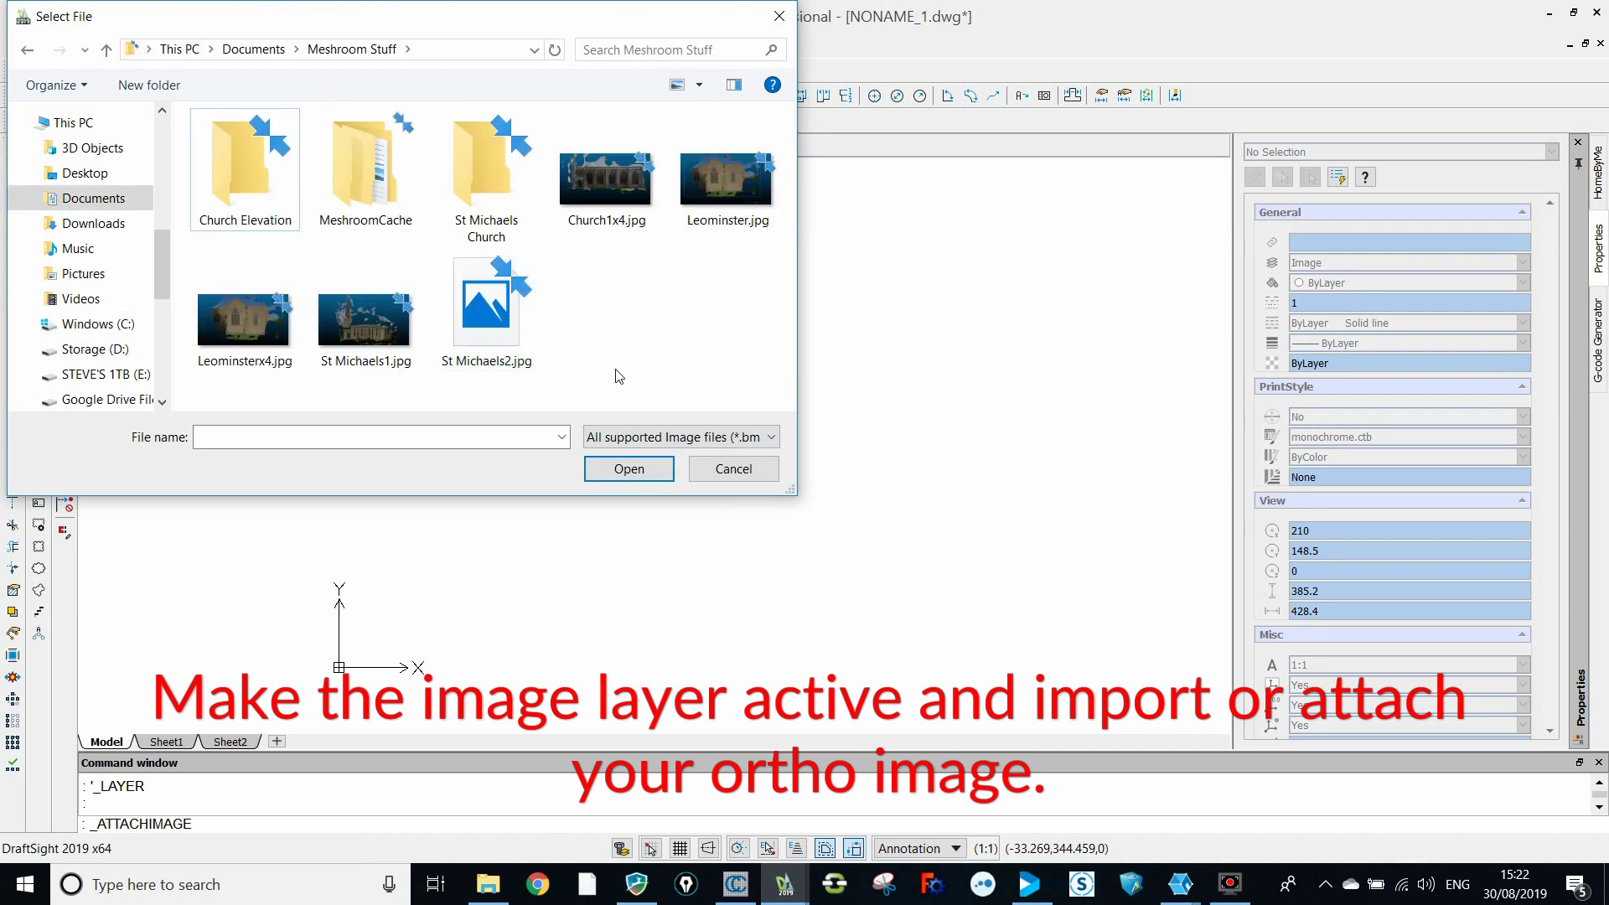
left_click(497, 326)
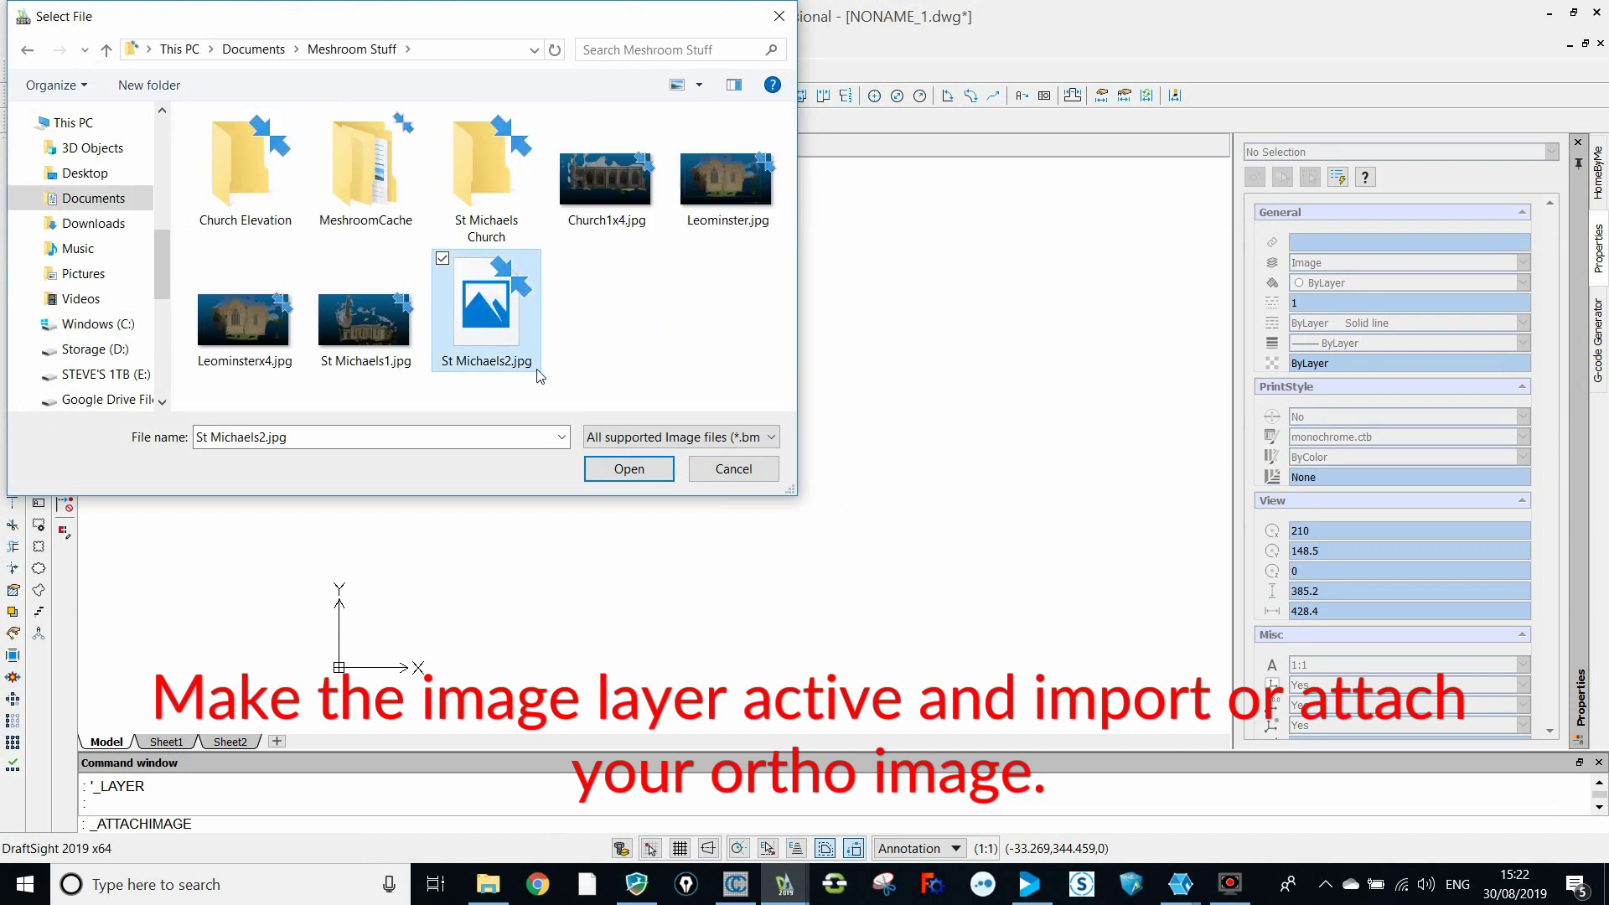
left_click(629, 469)
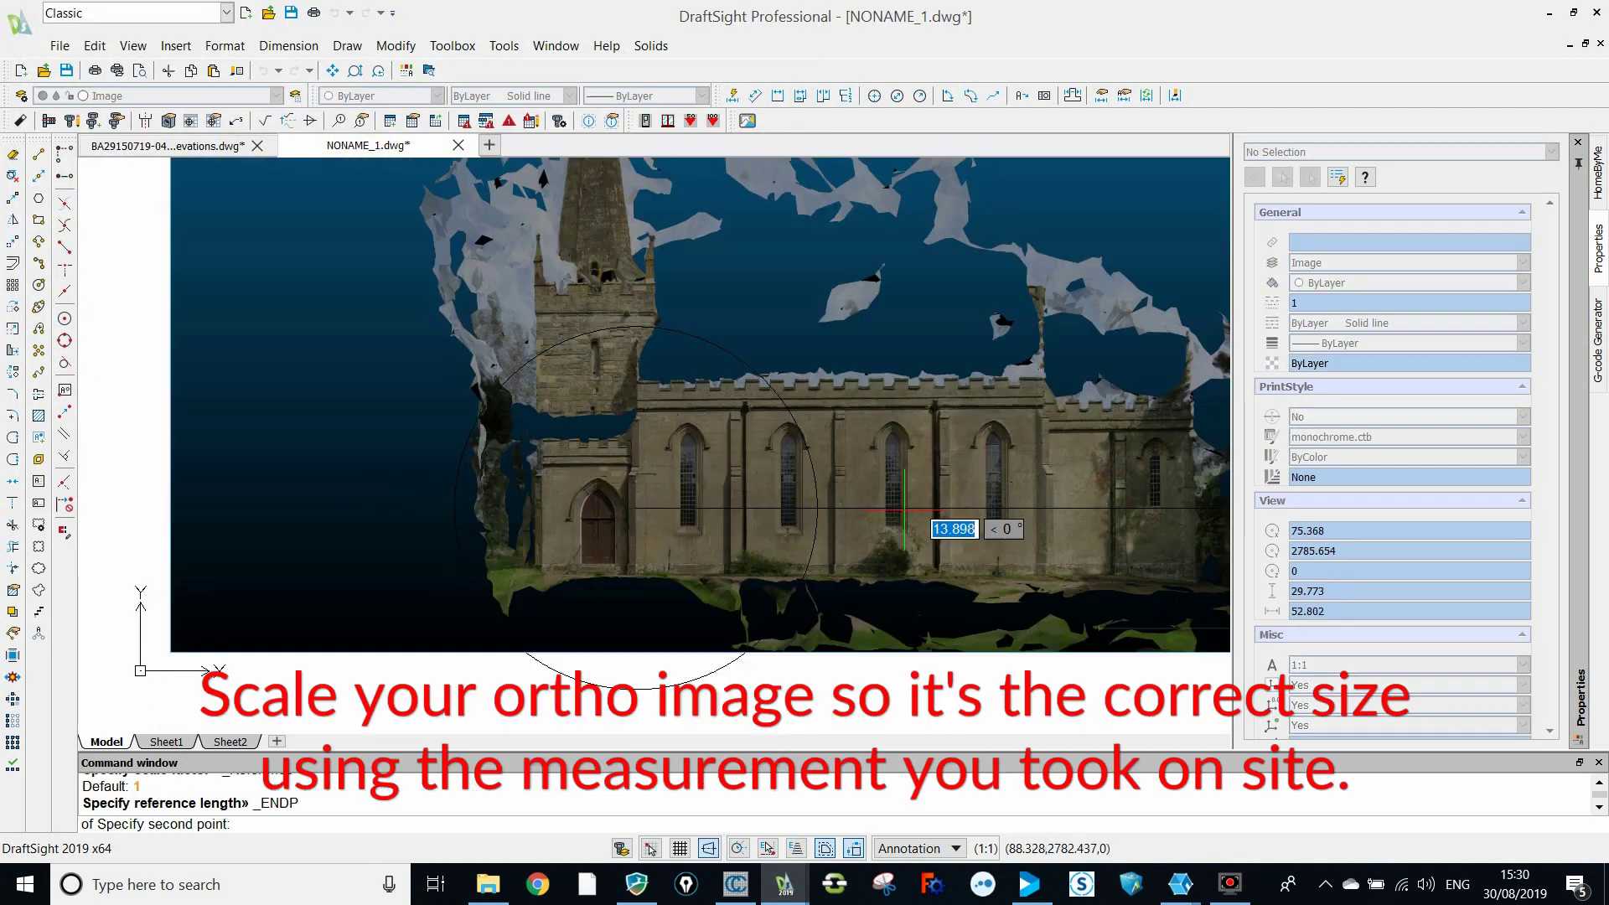
Rescale the ortho image by reference, snapping the new length to the arc–line intersection.
scroll(810, 512, "up", 6)
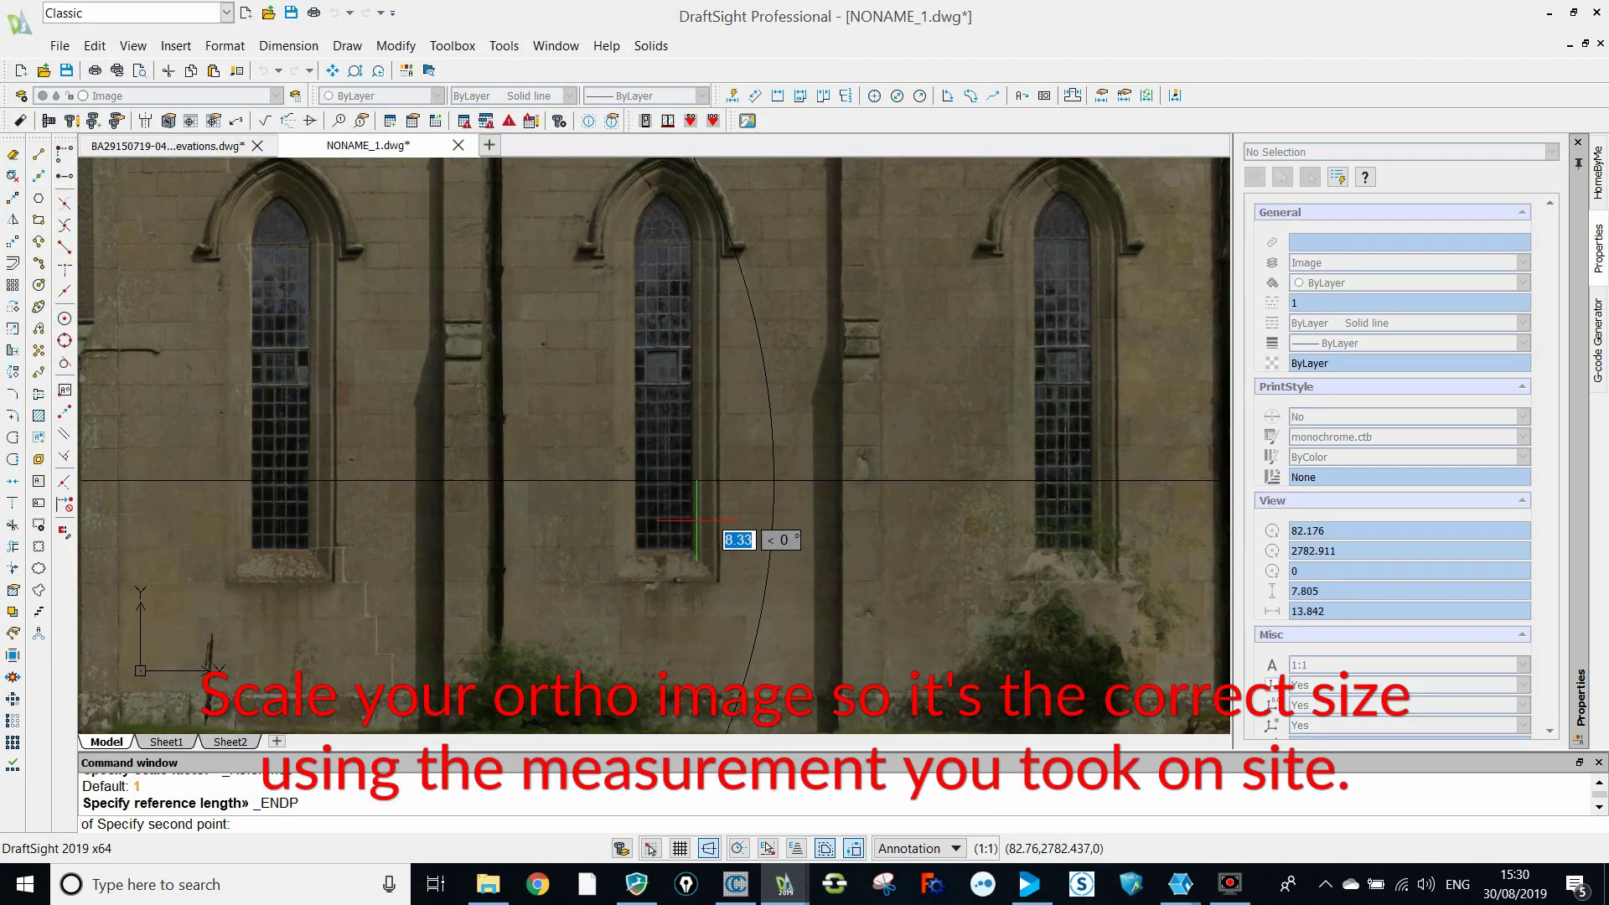
scroll(810, 506, "down", 3)
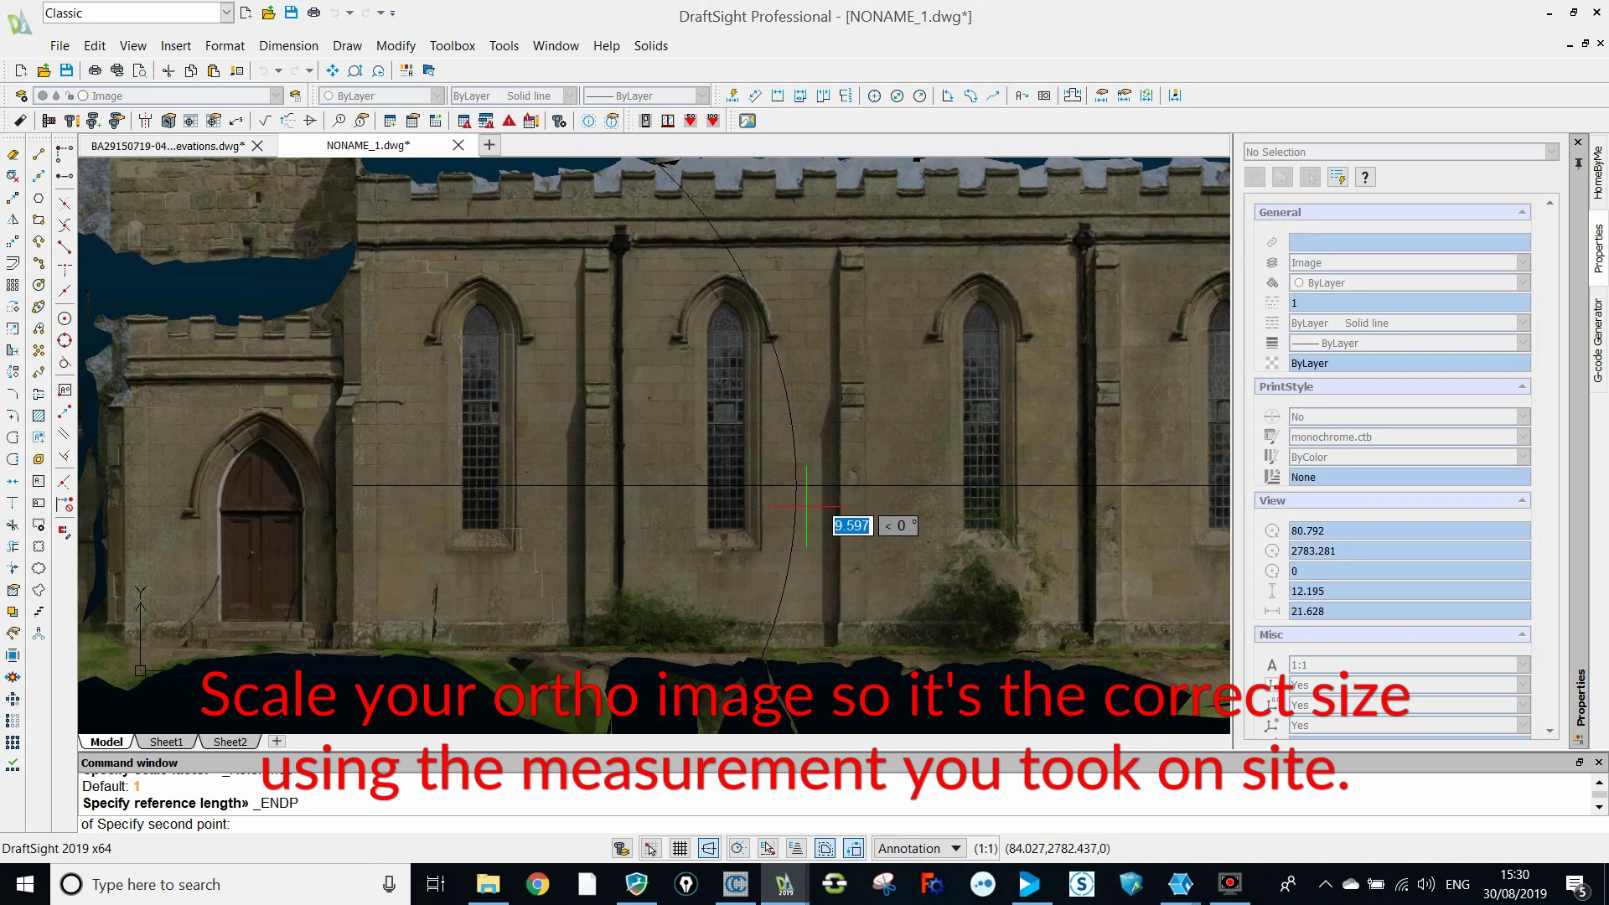
scroll(789, 520, "up", 12)
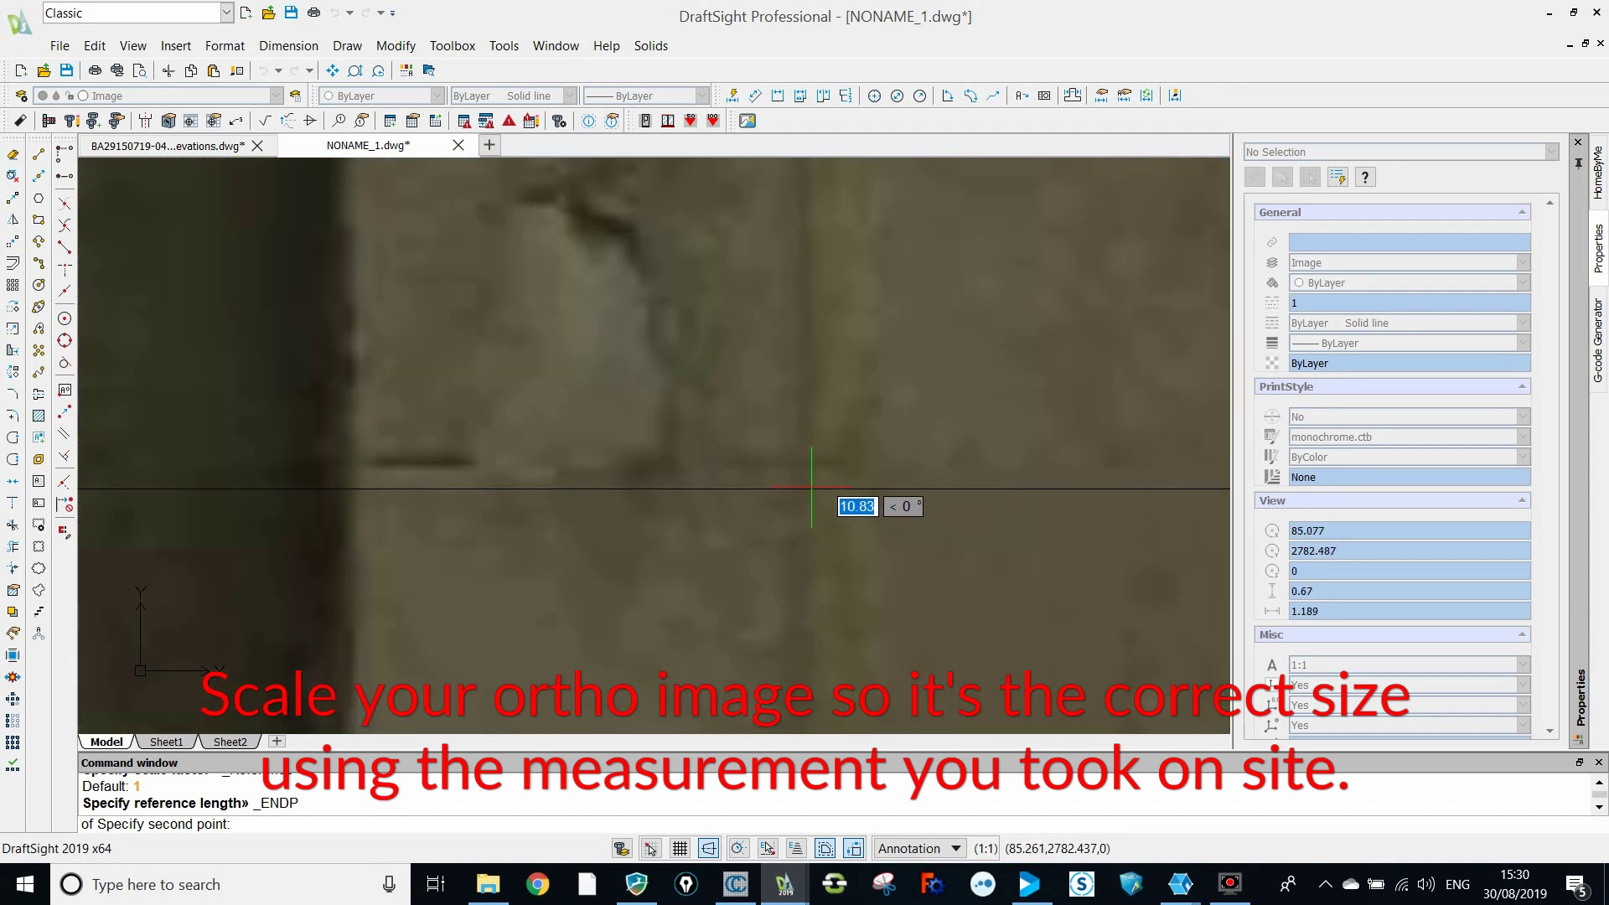
left_click(805, 486)
scroll(800, 490, "down", 7)
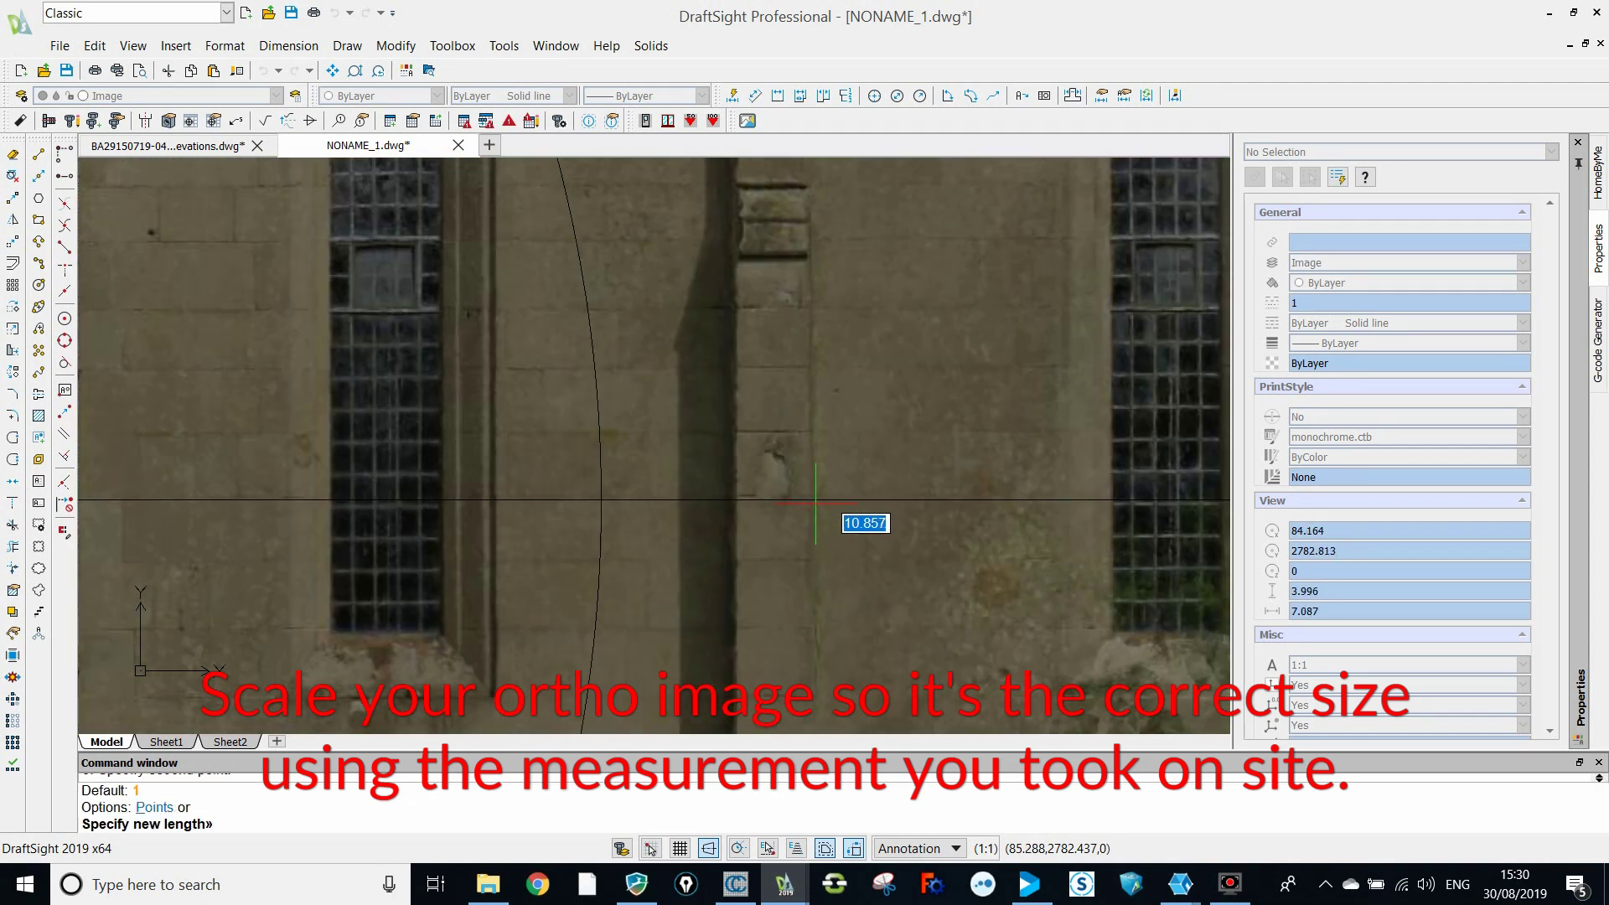
type("int")
key("Return")
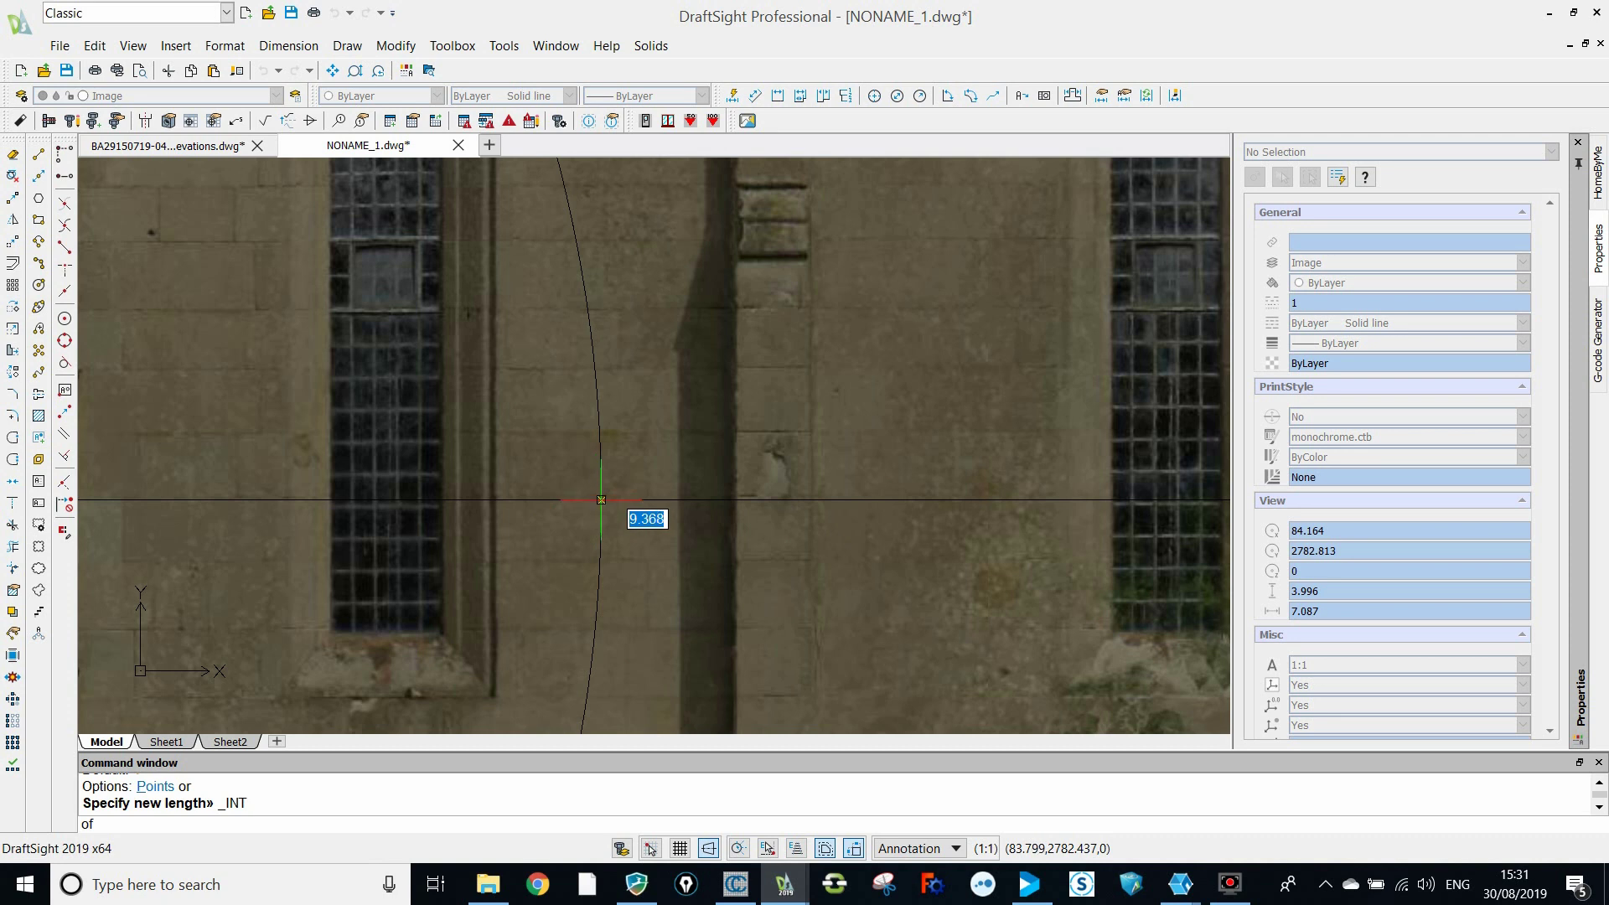
scroll(771, 500, "down", 6)
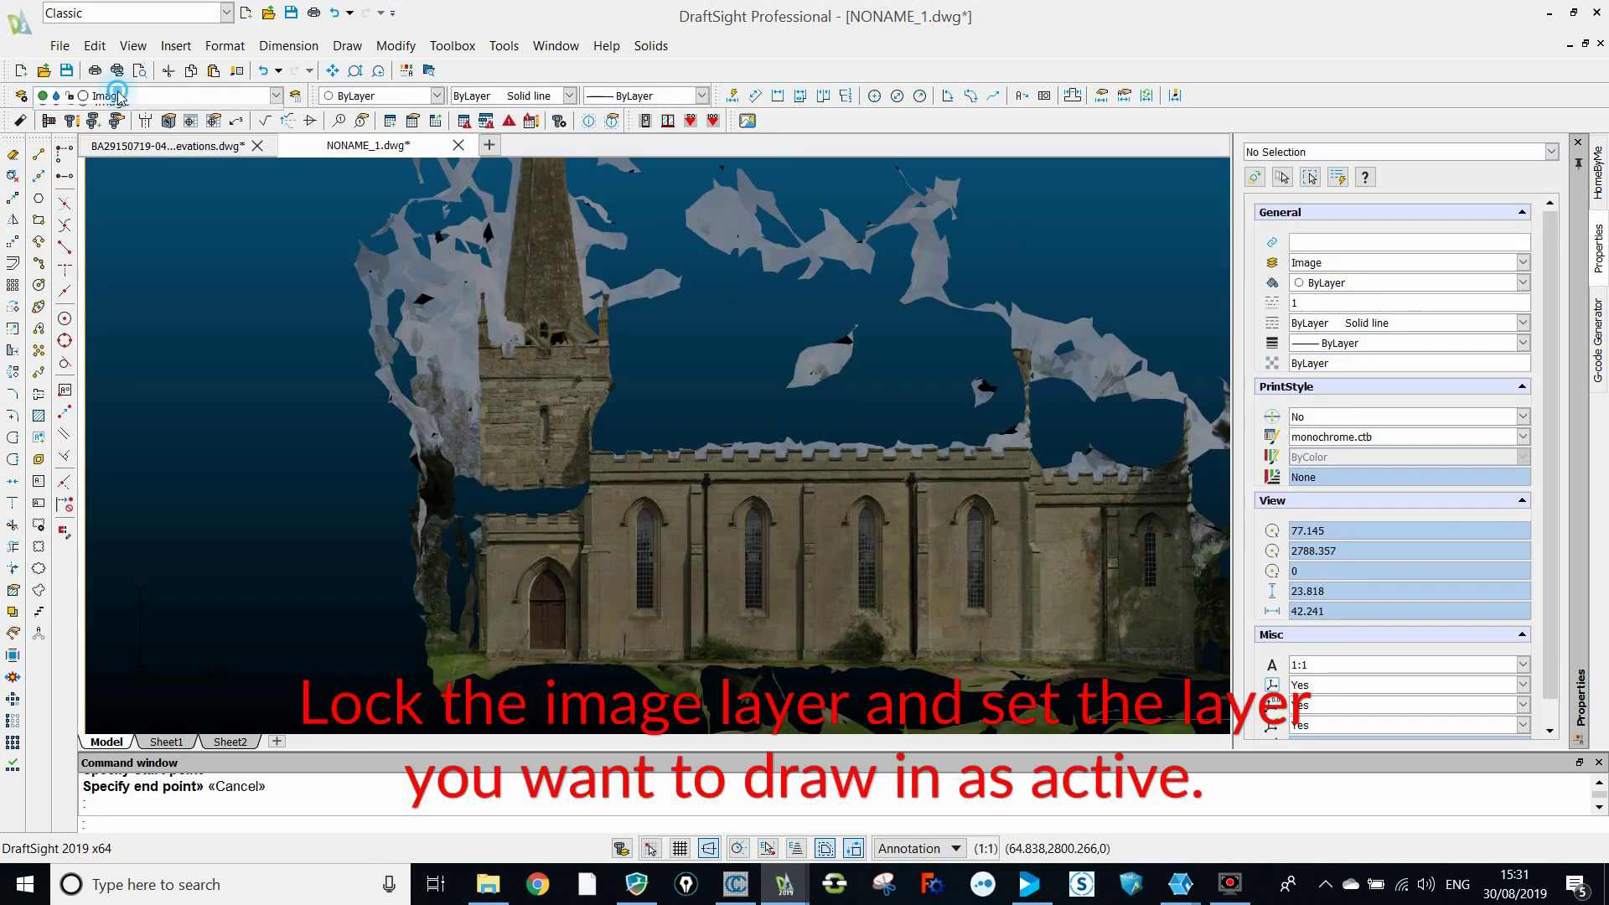
Lock the Image layer against changes and switch the current layer to Elevation.
left_click(117, 96)
left_click(69, 151)
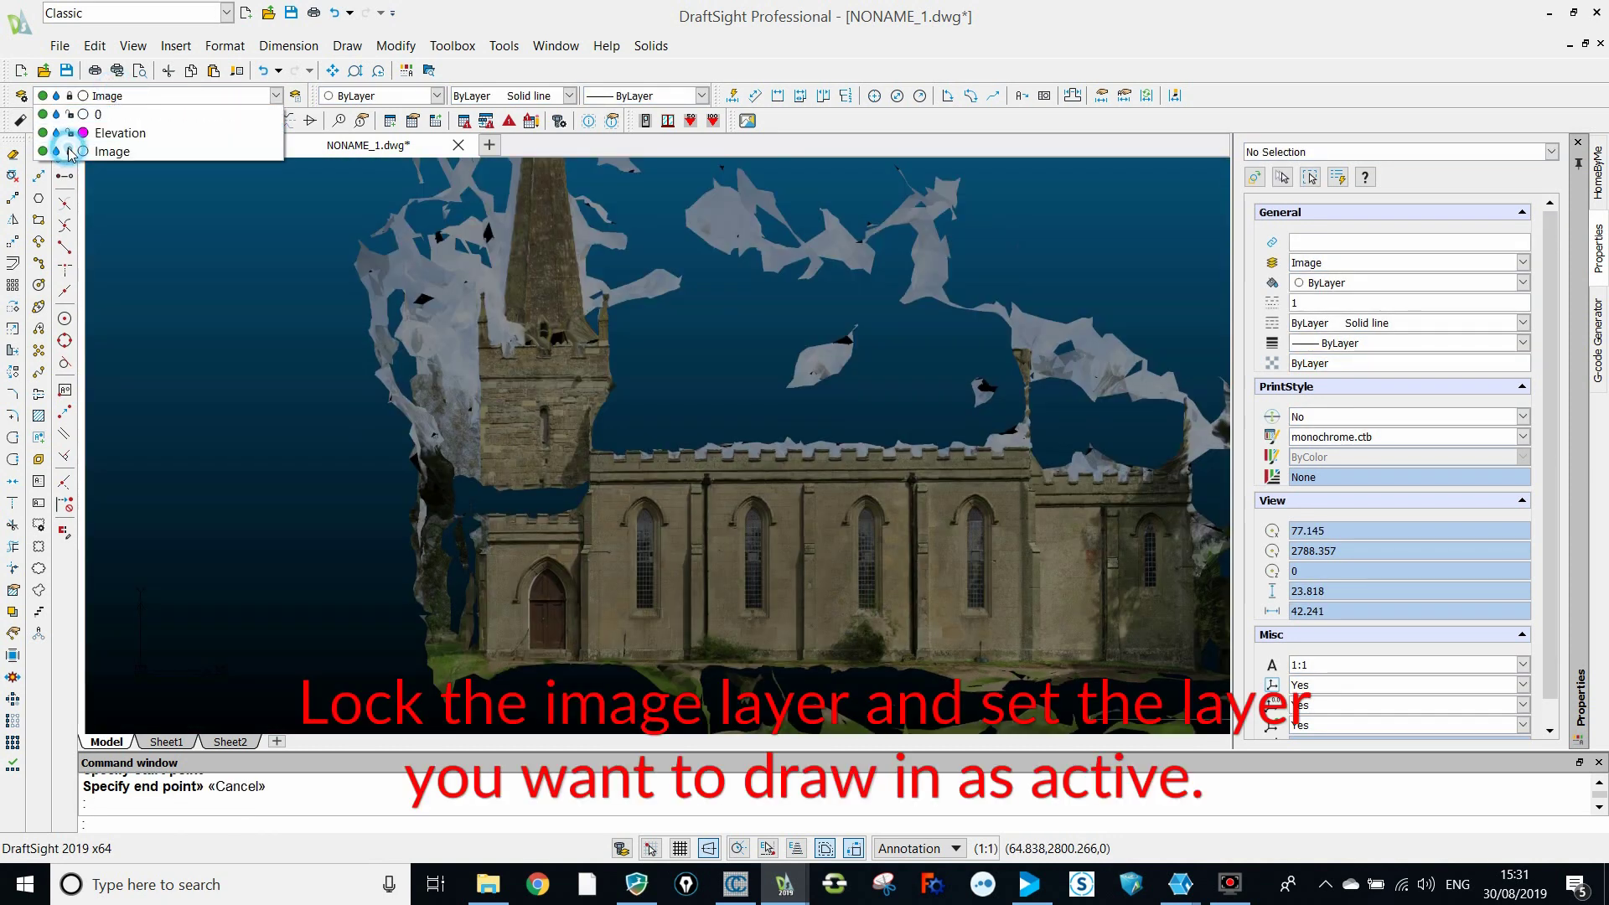
left_click(121, 133)
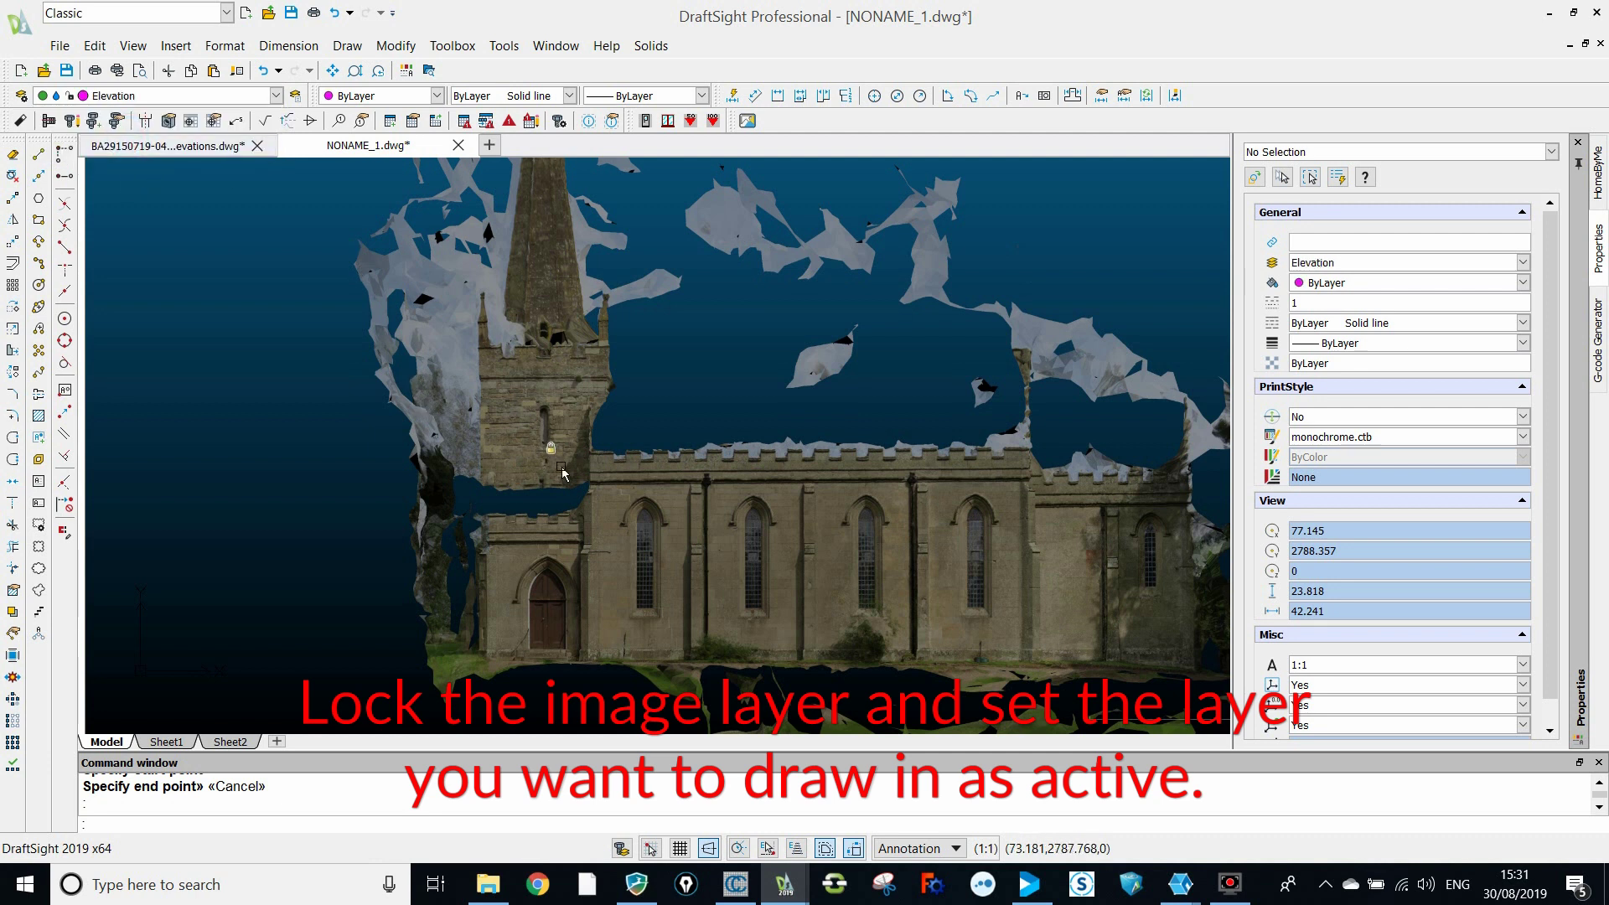
scroll(679, 633, "up", 4)
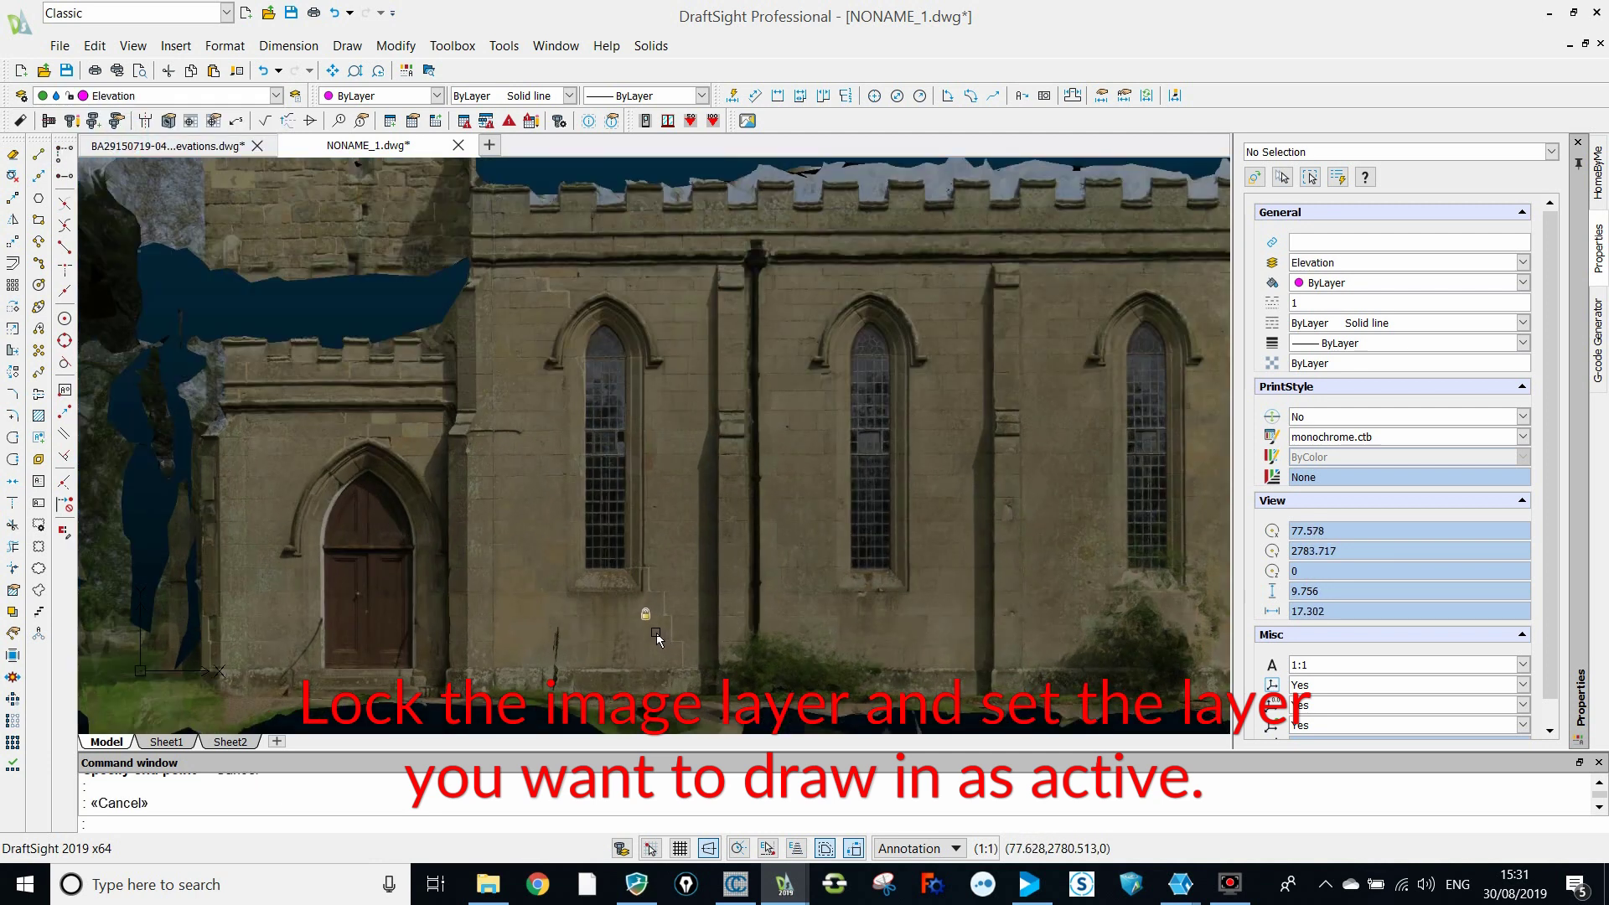
Trace a polyline (PL) from the nave window's left edge to its bottom-left corner.
type("pl")
key("Return")
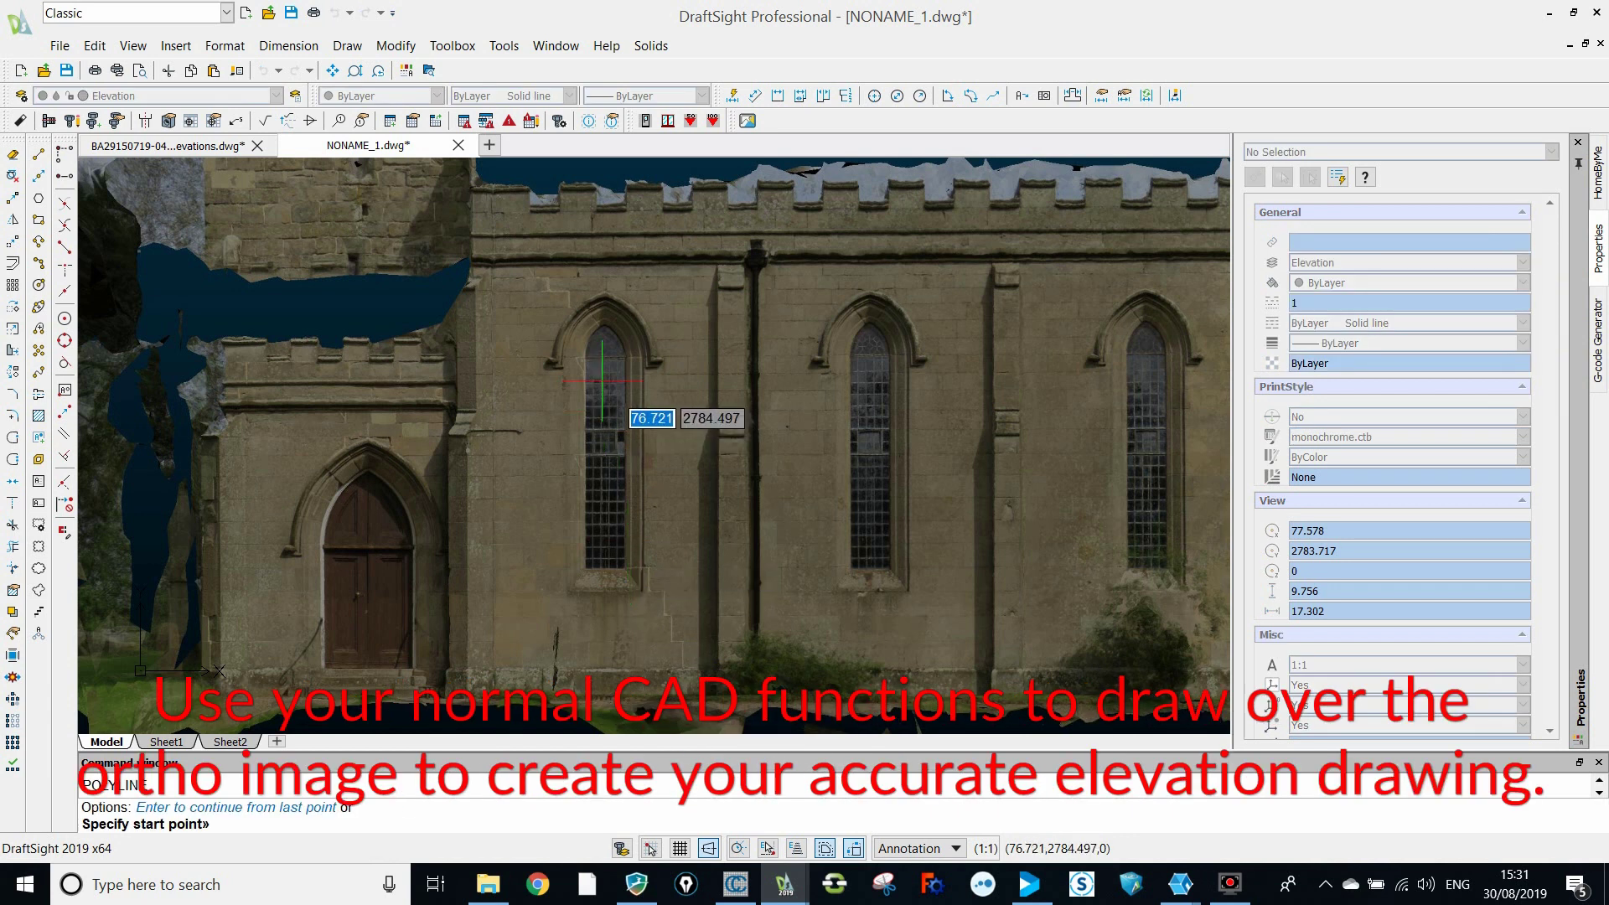
scroll(573, 363, "up", 5)
scroll(573, 364, "up", 1)
left_click(562, 394)
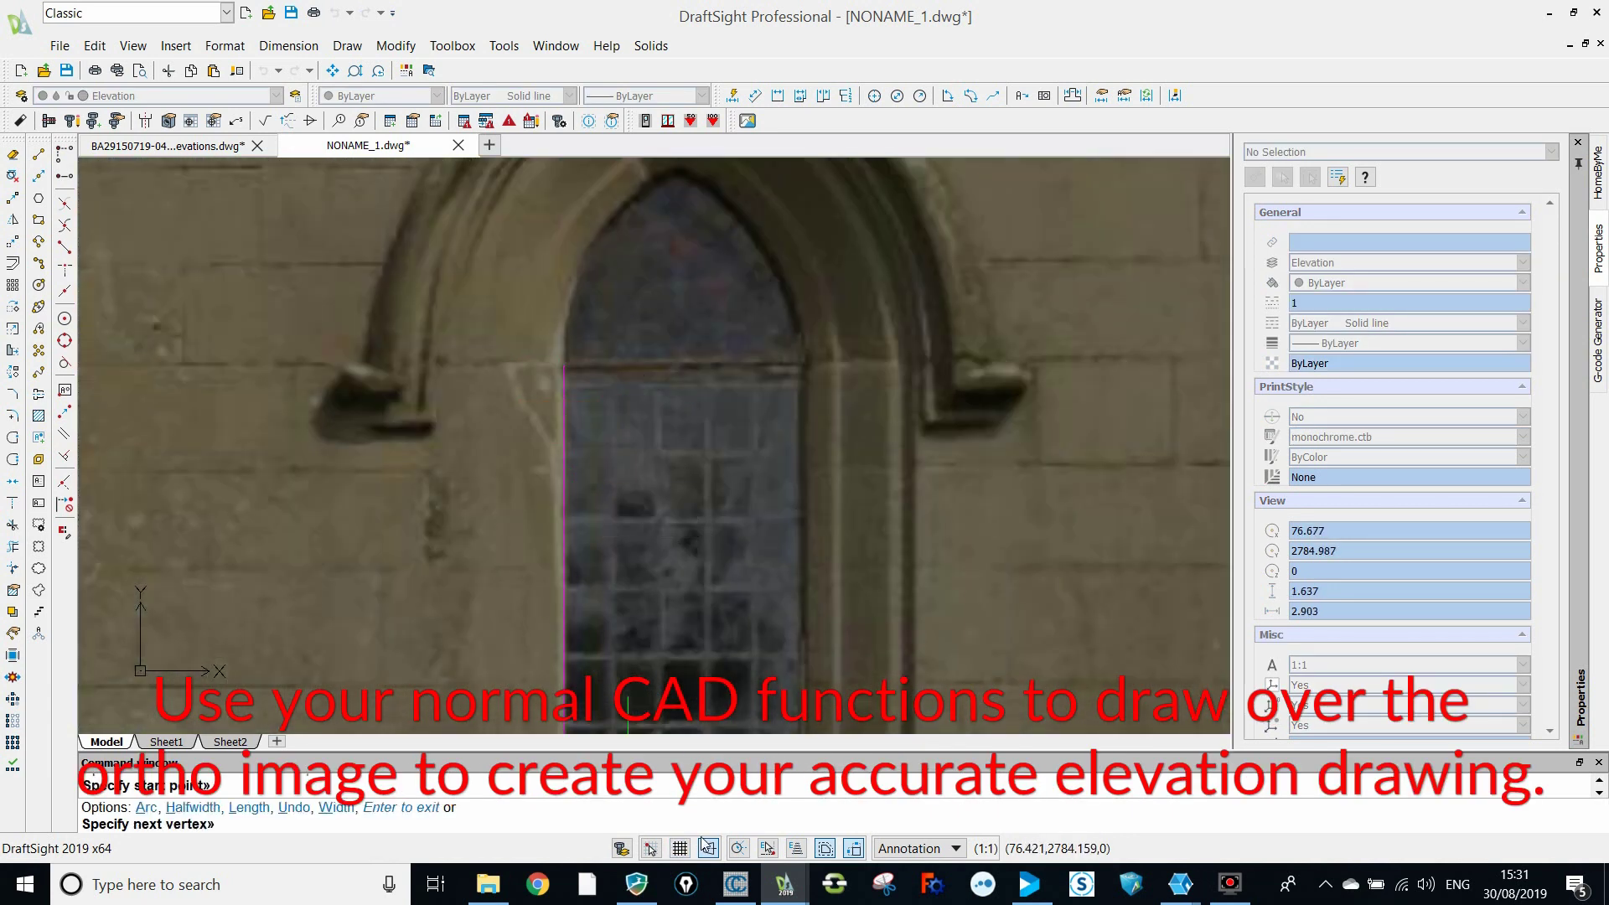
scroll(675, 504, "up", 1)
scroll(637, 477, "down", 6)
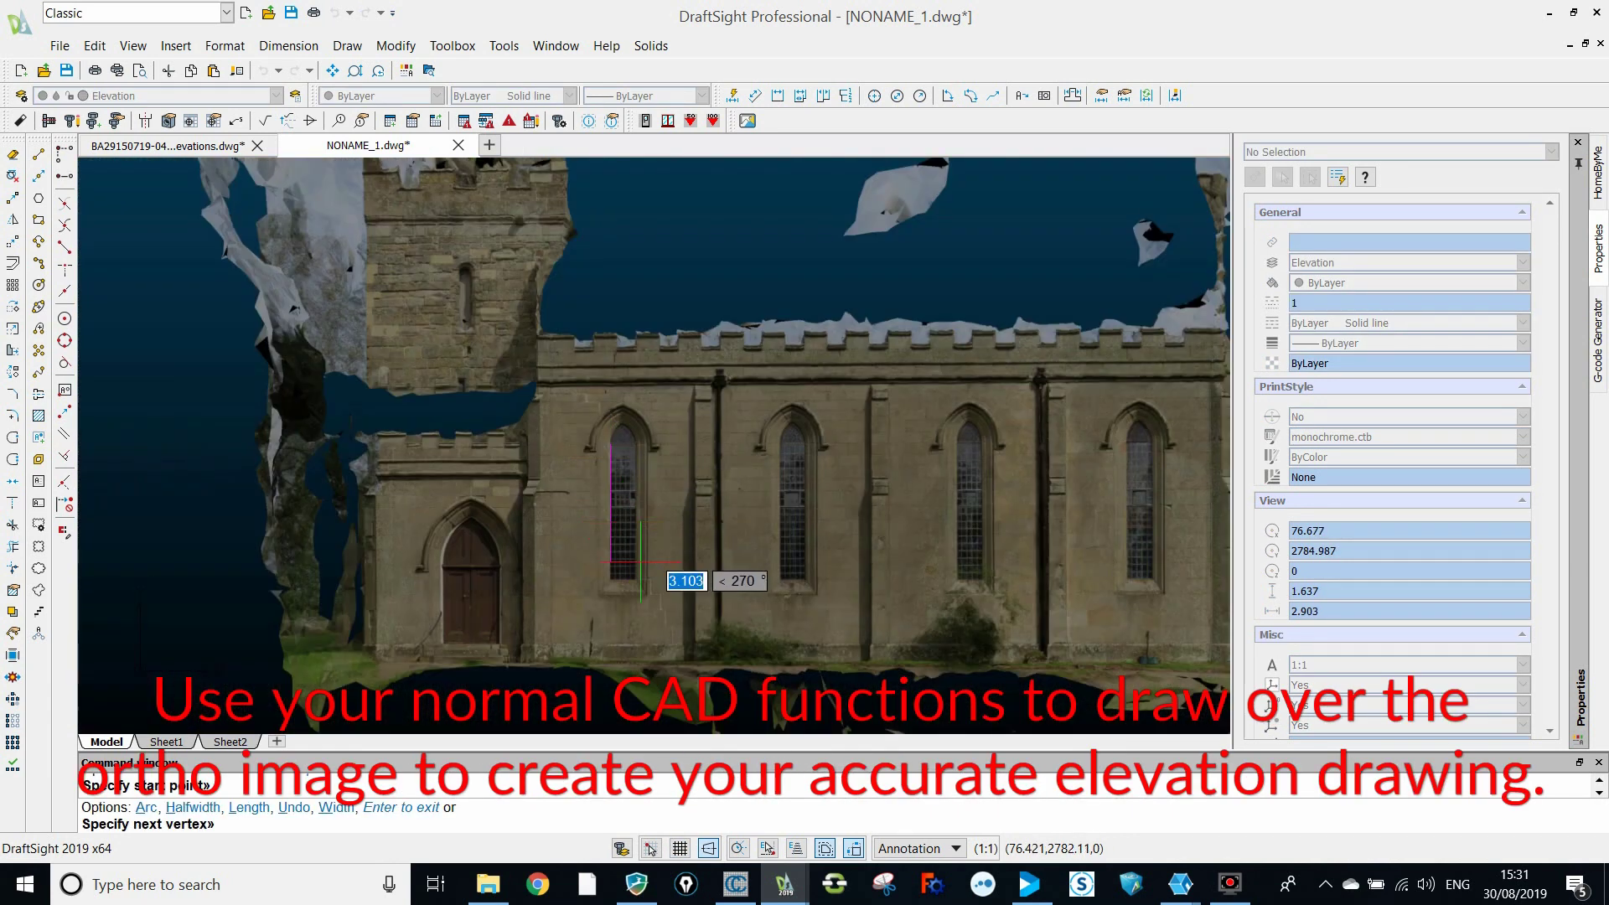
scroll(638, 595, "up", 3)
scroll(638, 596, "up", 1)
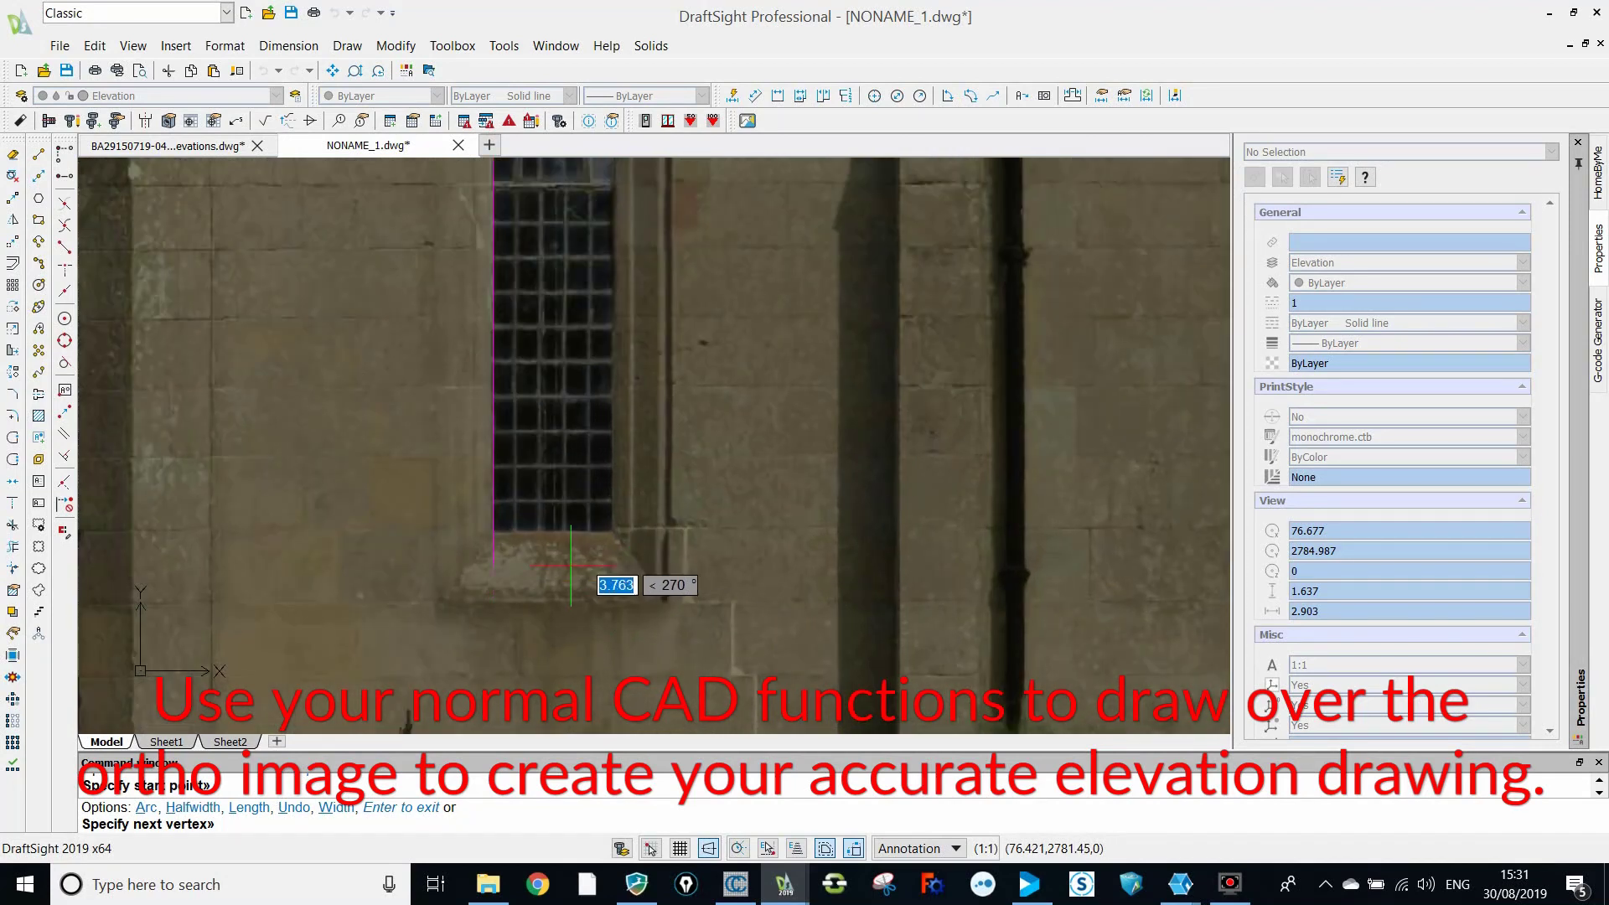
left_click(517, 532)
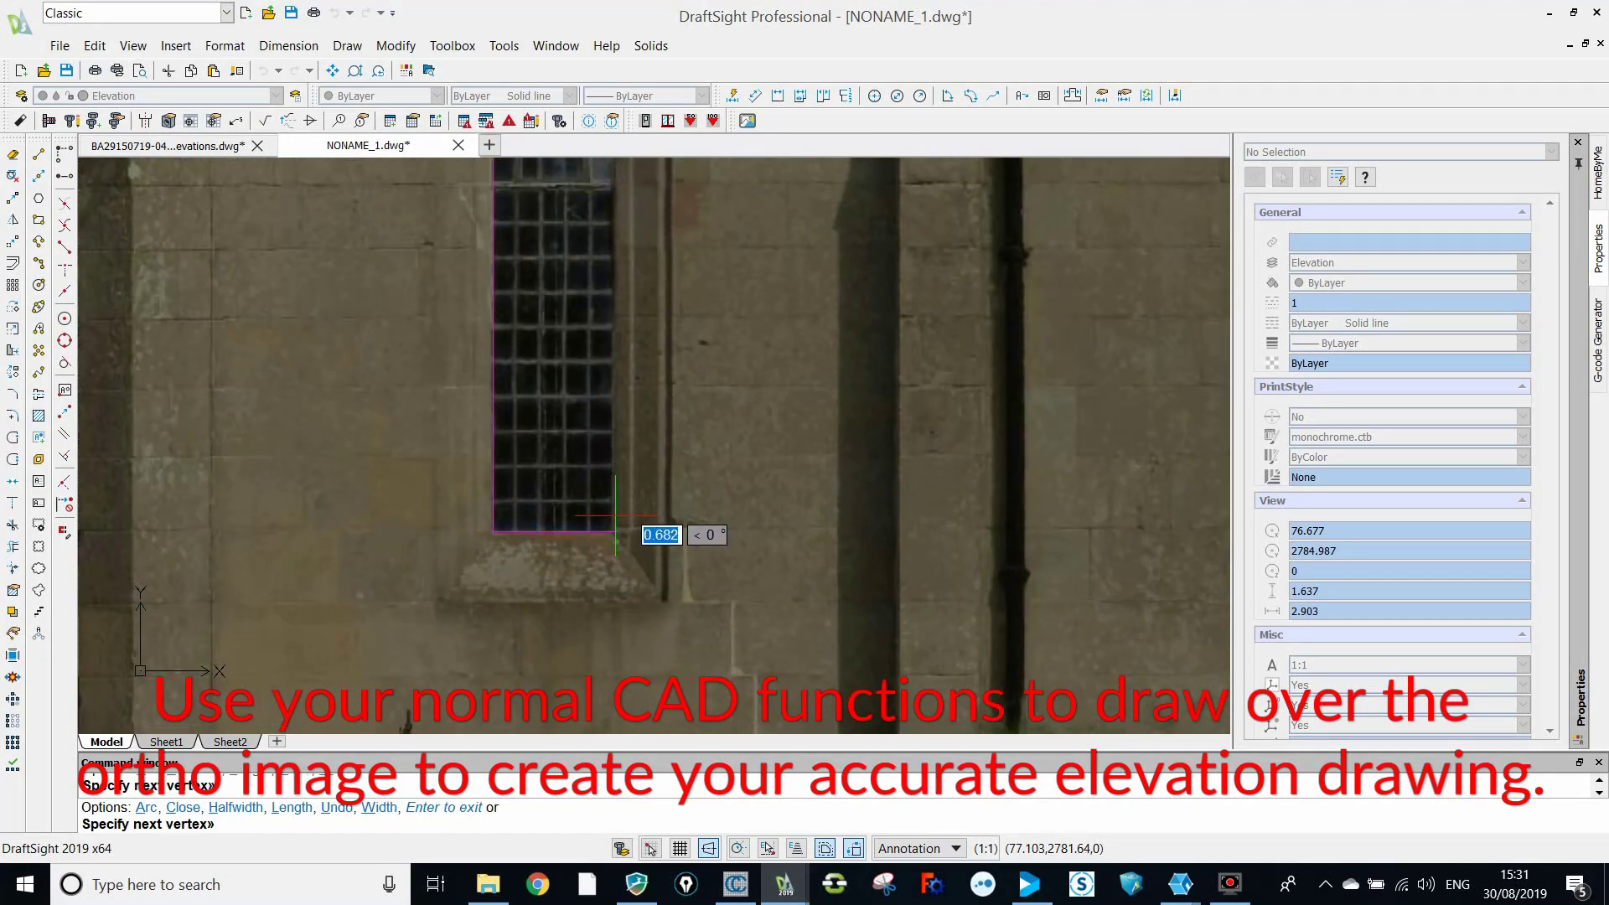
scroll(612, 519, "down", 4)
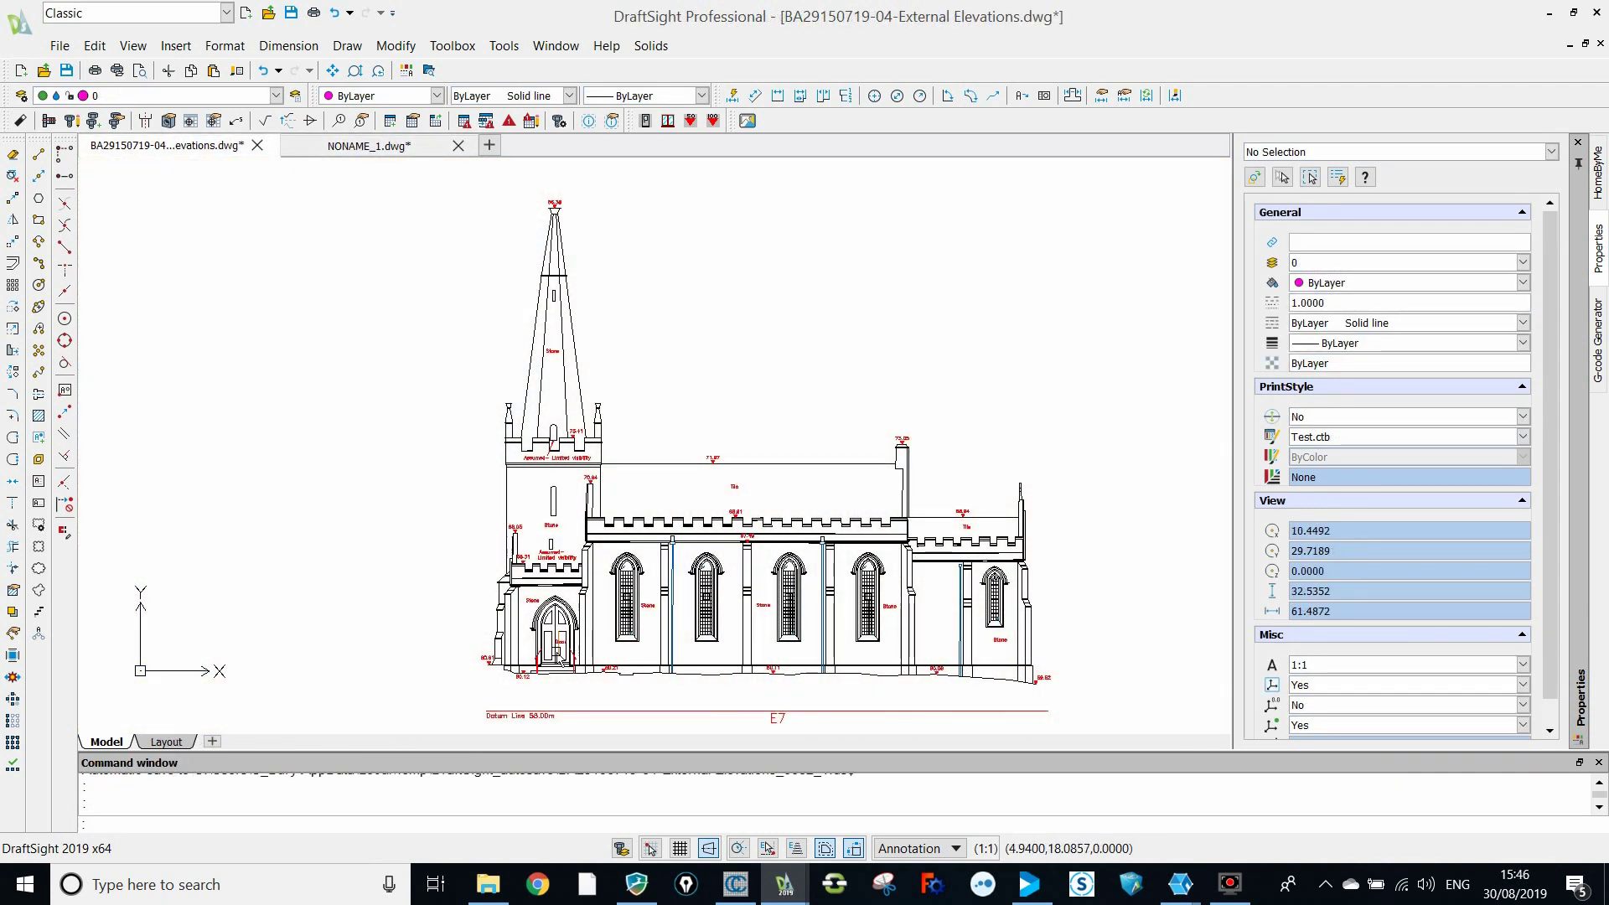
Pan and zoom the External Elevations drawing to show the four nave windows and full spire.
scroll(669, 636, "up", 6)
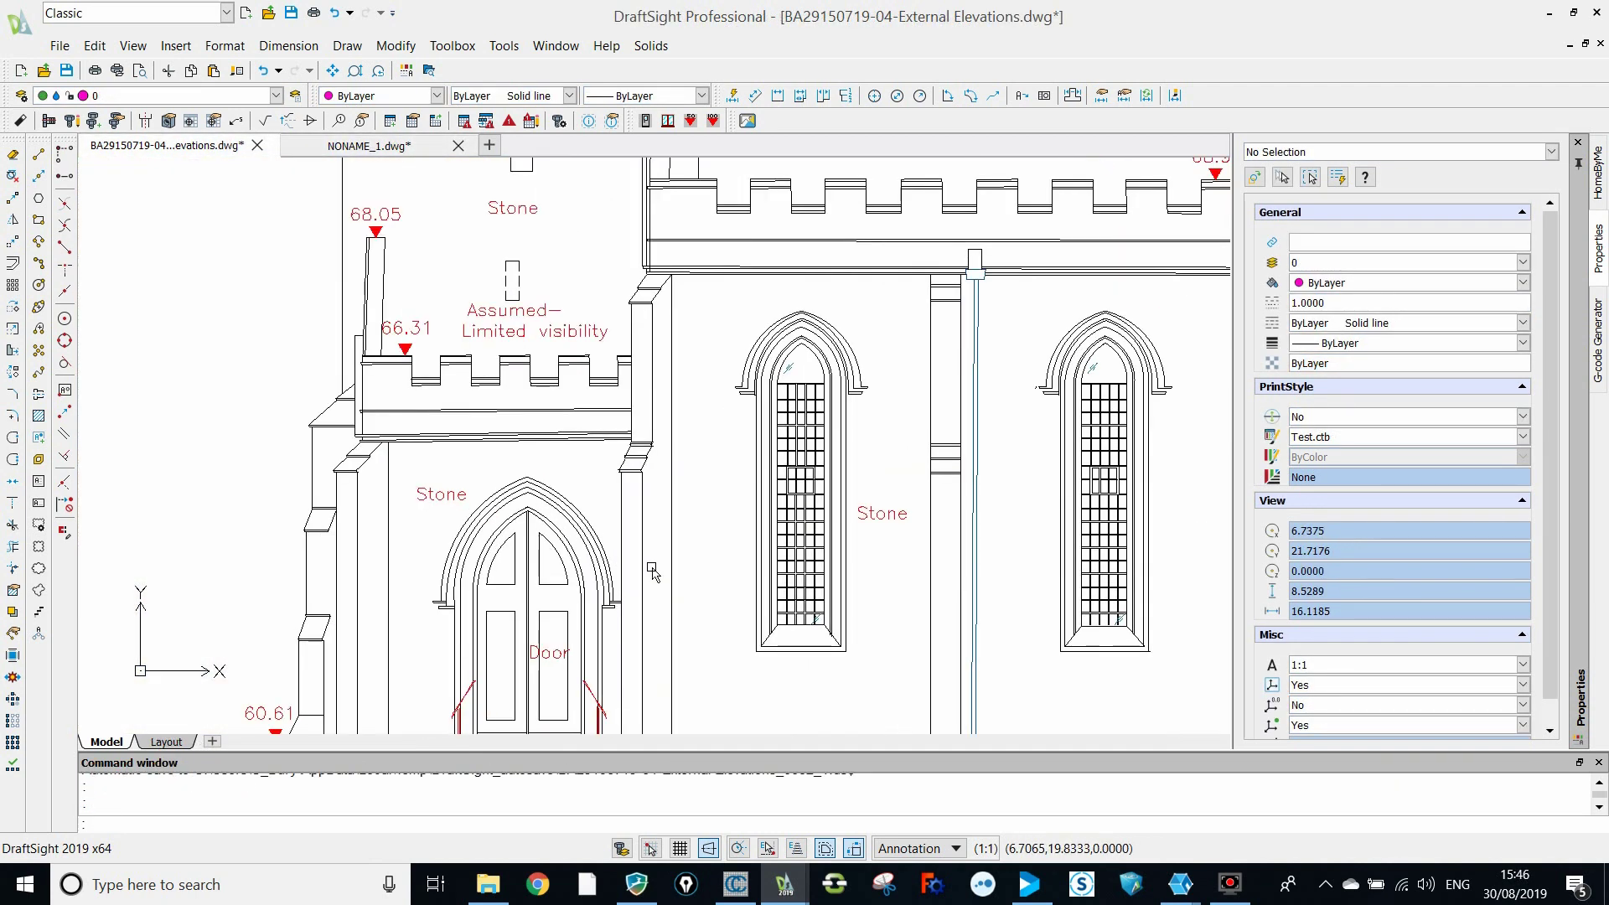
mouse_move(690, 317)
middle_mouse_down()
mouse_move(635, 729)
mouse_move(627, 189)
middle_mouse_up()
scroll(627, 189, "down", 1)
scroll(699, 526, "down", 3)
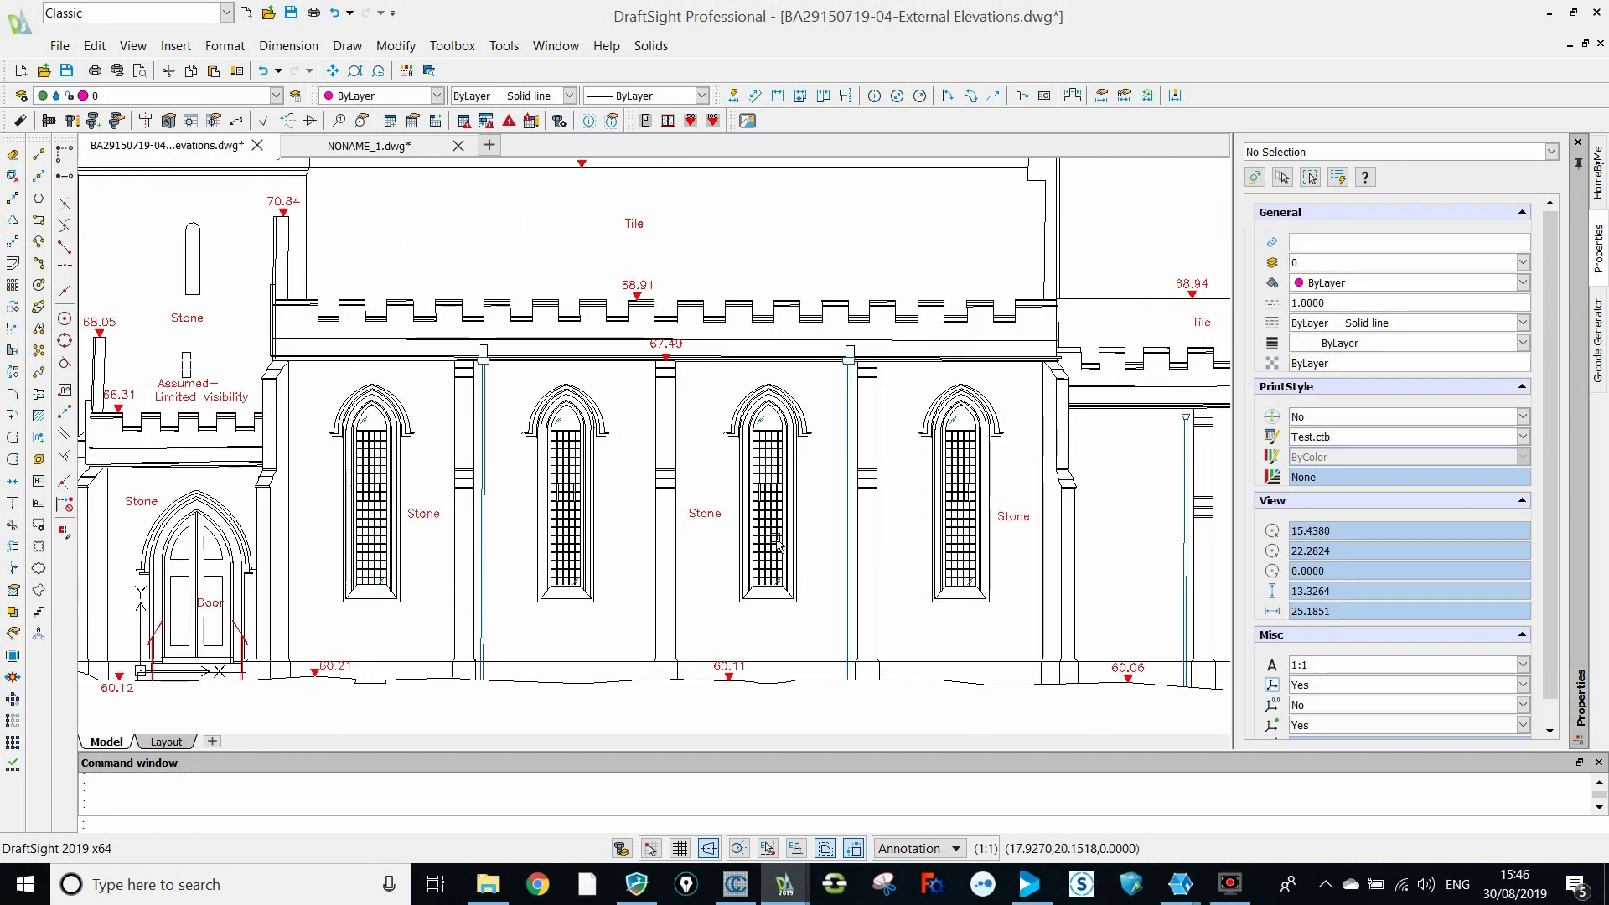
scroll(686, 478, "up", 1)
scroll(686, 478, "down", 4)
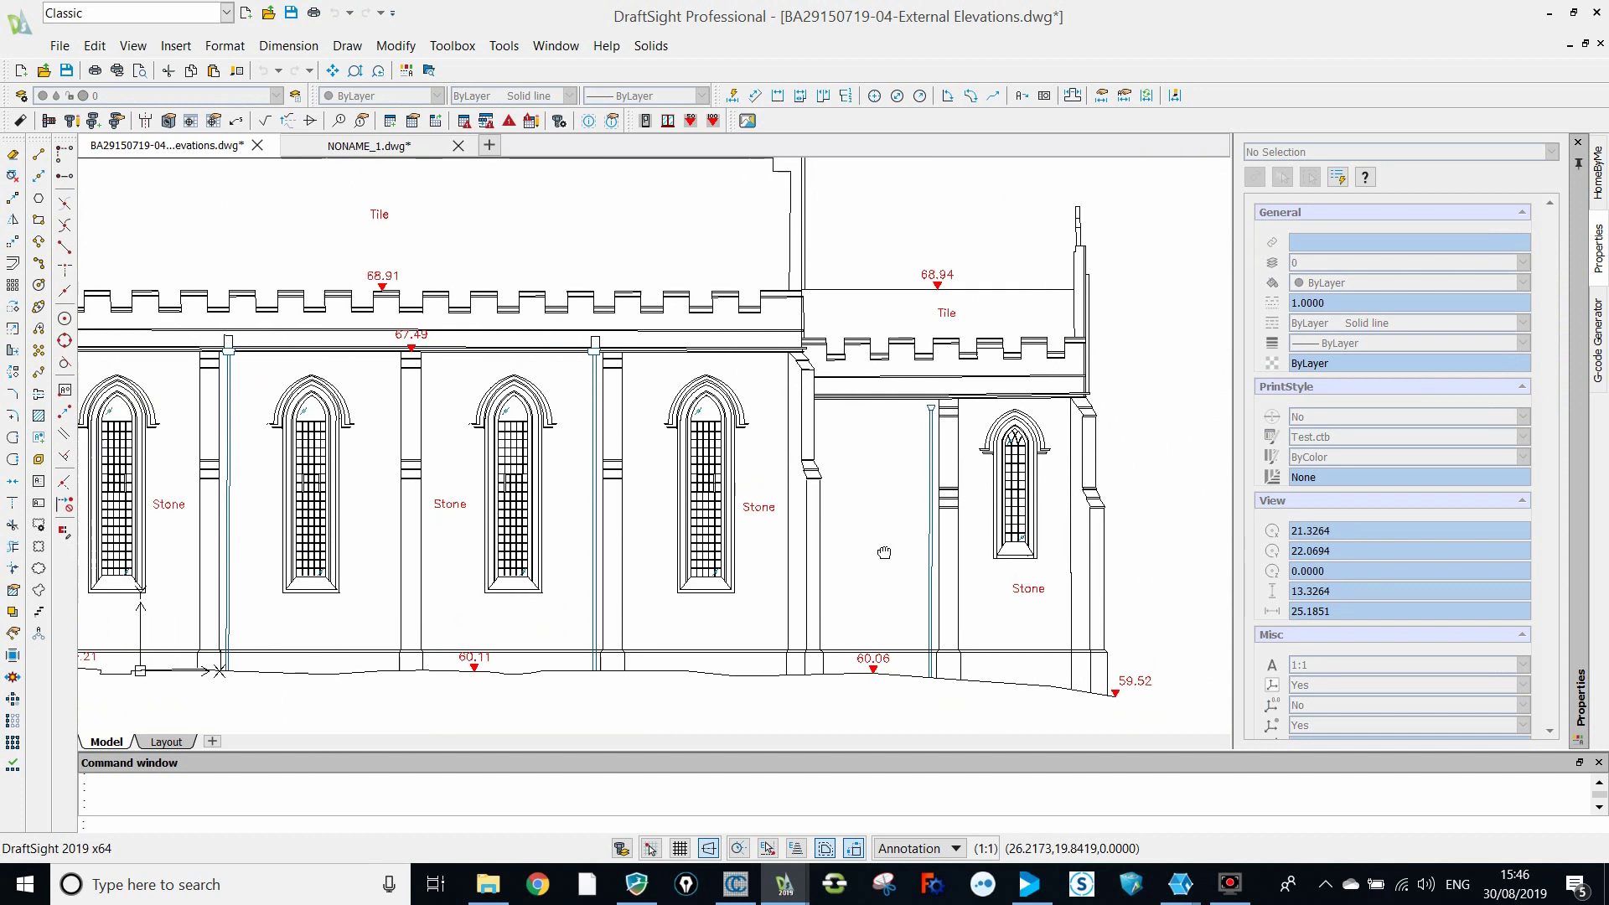
middle_click_drag(843, 436, 789, 537)
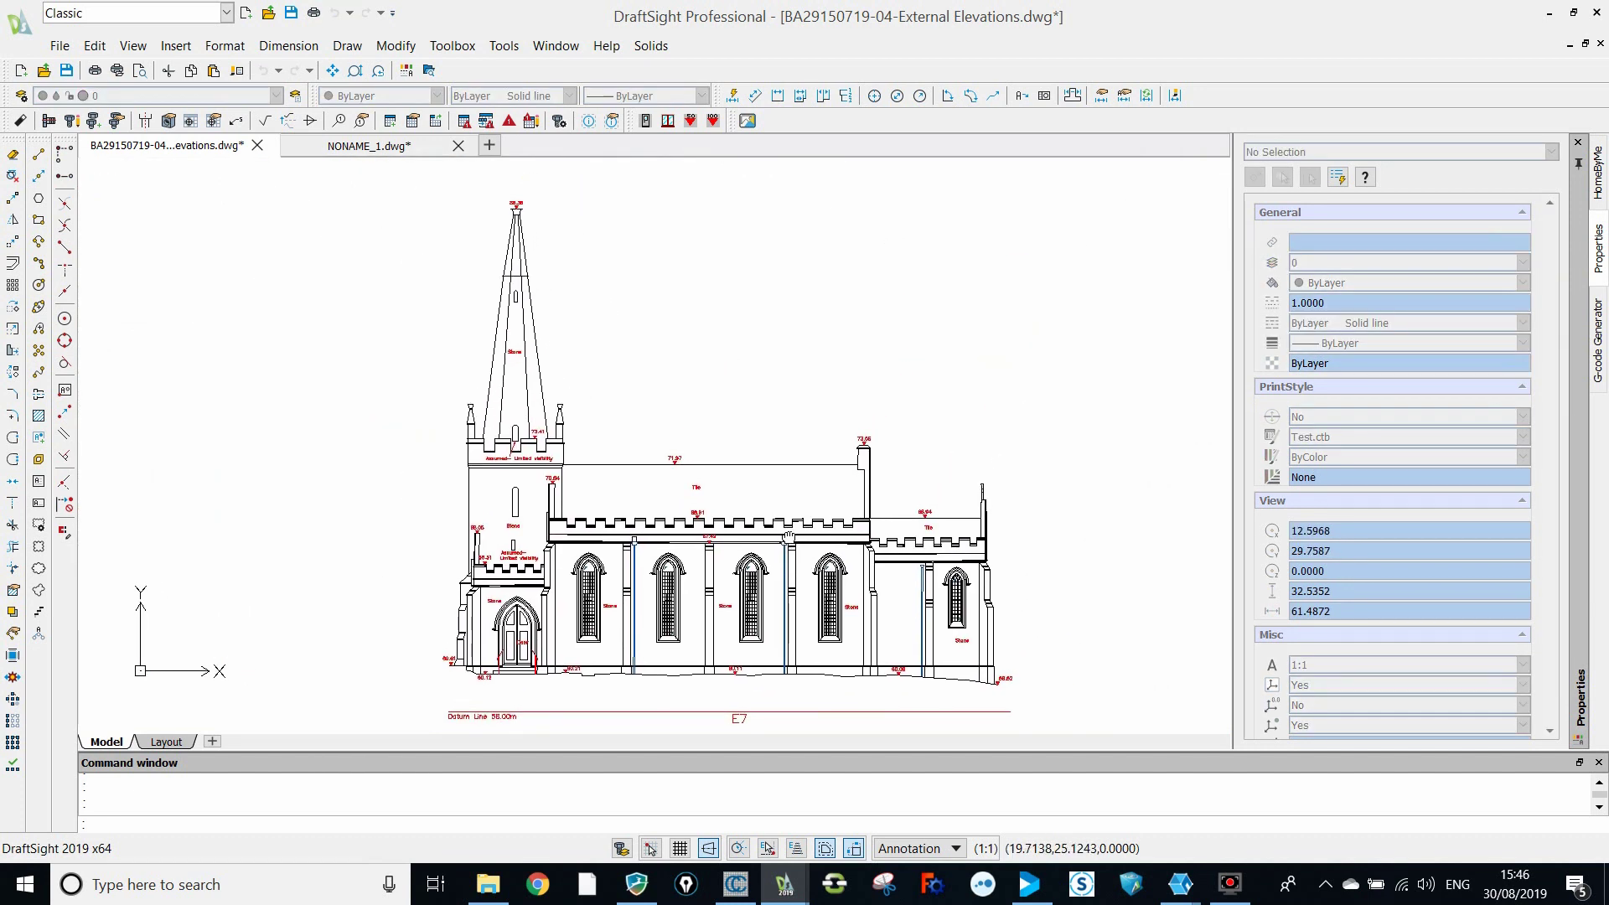